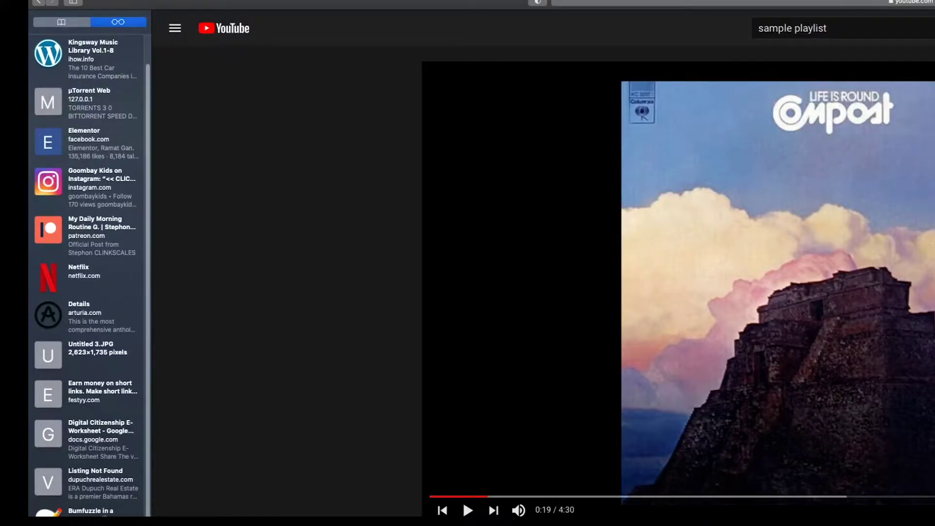
Skip to the next video in the sample playlist and select its web address
{"action": "key", "text": "shift+n"}
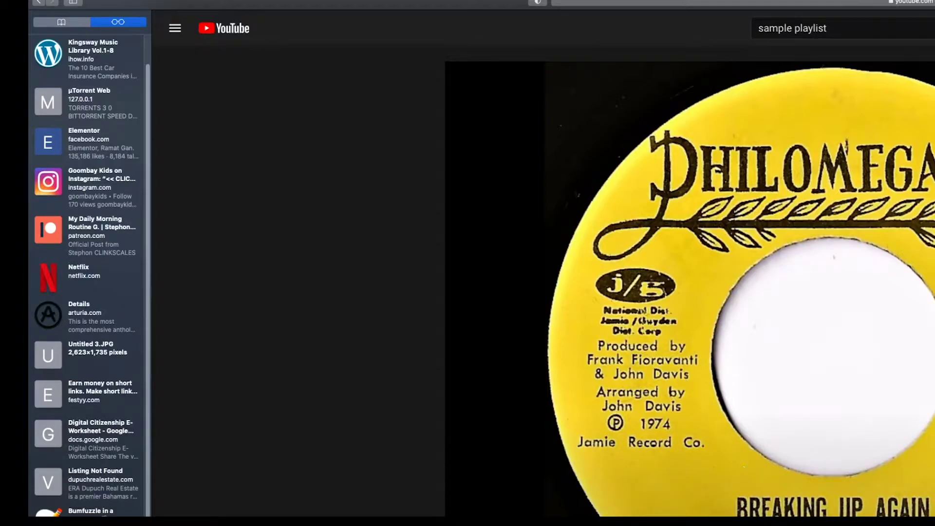
{"action": "left_click", "coordinate": [912, 2]}
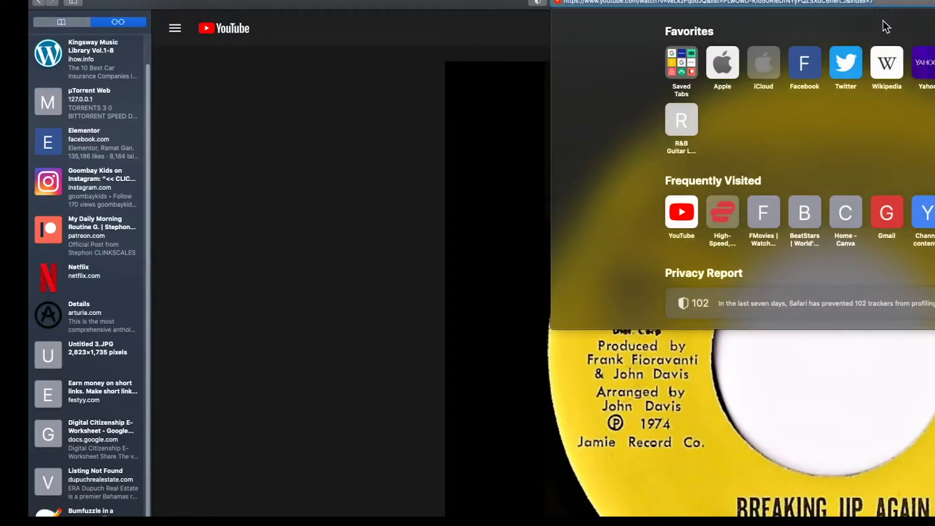
Open yt1s.com in a new tab and convert the copied YouTube link to a downloaded MP3
{"action": "key", "text": "super+t"}
{"action": "type", "text": "yt1s.com"}
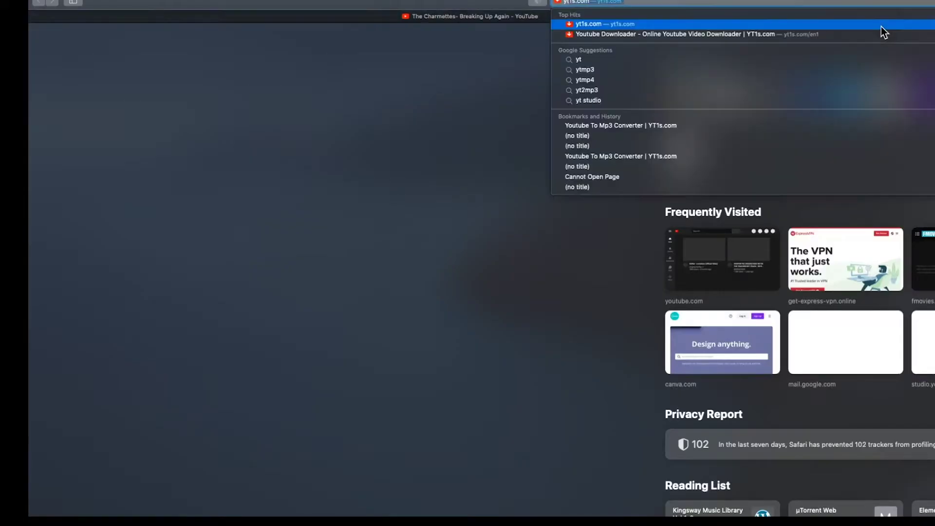
{"action": "key", "text": "Return"}
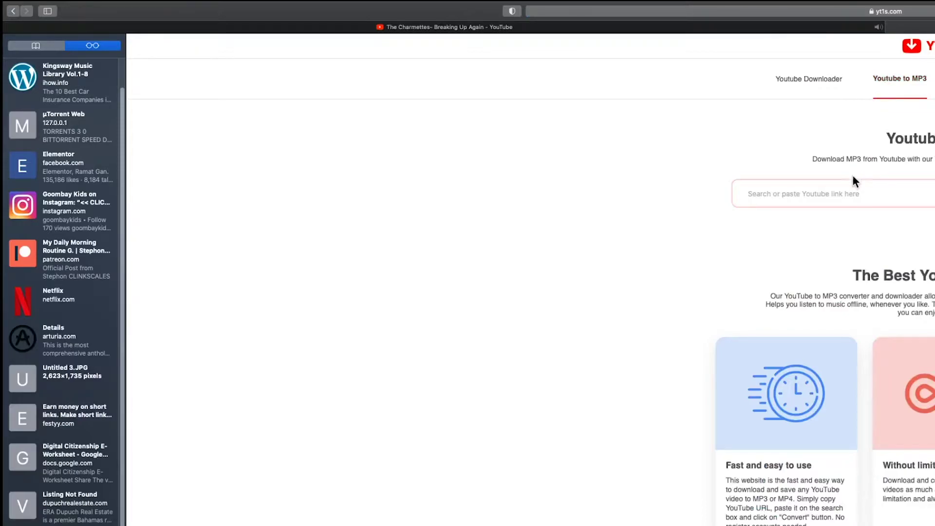
{"action": "left_click", "coordinate": [862, 192]}
{"action": "key", "text": "super+v"}
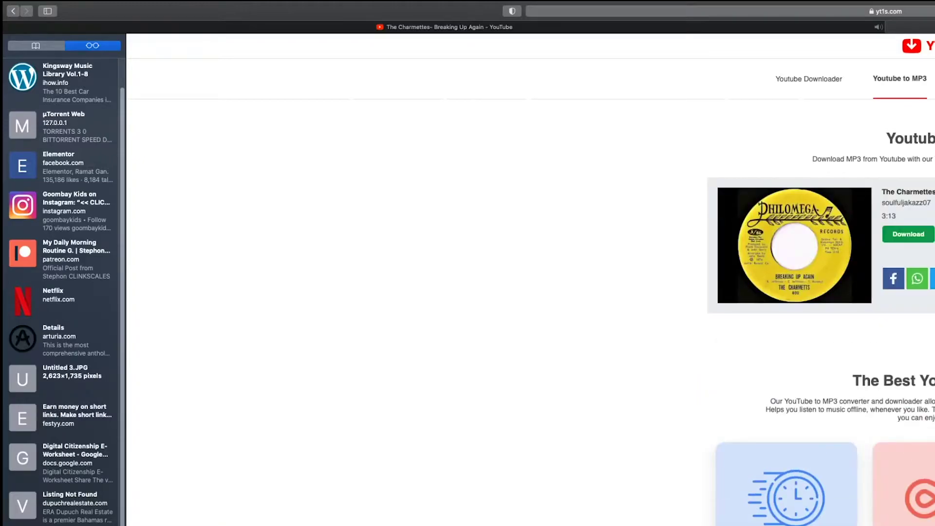
{"action": "left_click", "coordinate": [908, 233]}
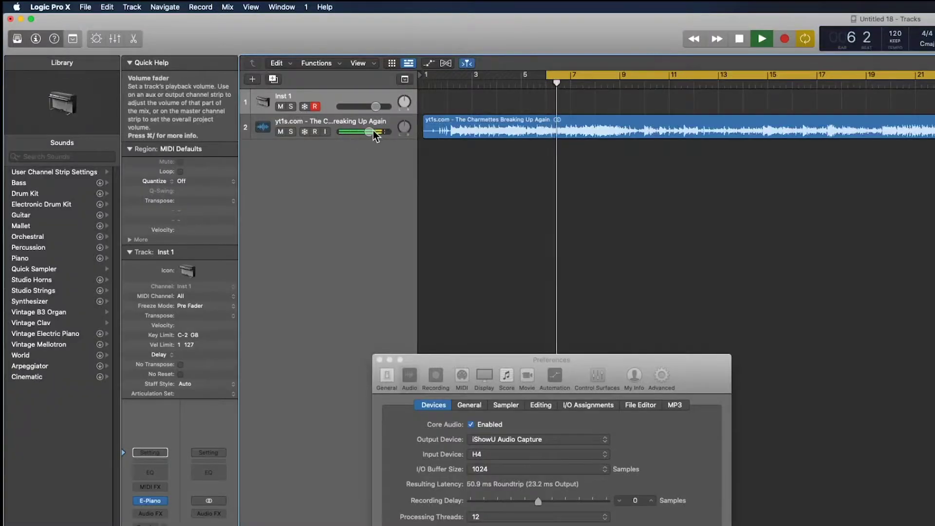
Play through the Charmettes sample with cycling turned off to find a four-bar loop
{"action": "key", "text": "z"}
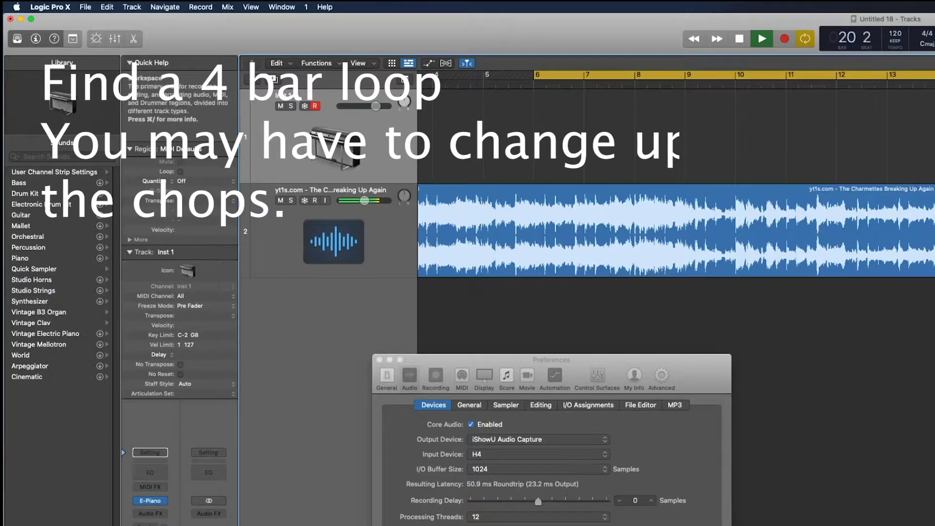
{"action": "key", "text": "super+Left"}
{"action": "key", "text": "super+Left"}
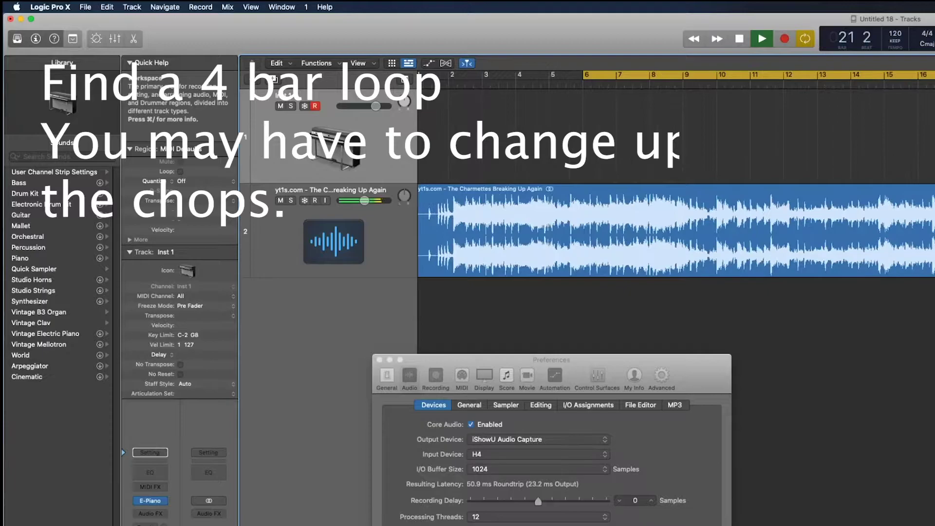
{"action": "key", "text": "c"}
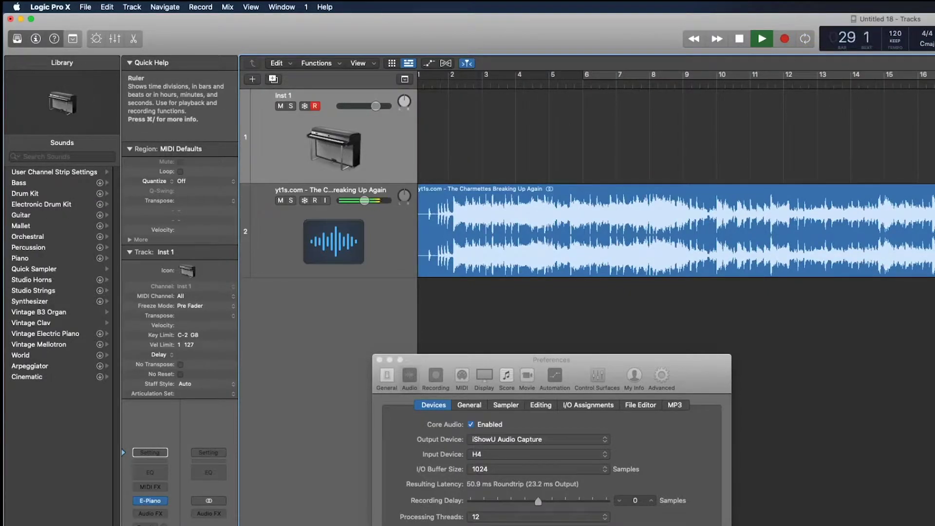
{"action": "key", "text": "super+Left"}
{"action": "key", "text": "super+Left"}
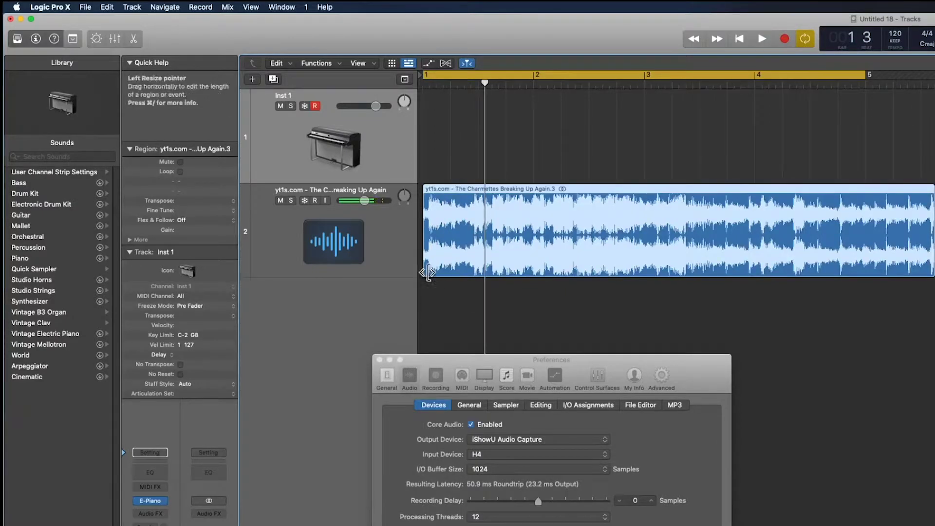
Trim the start of the Charmettes audio region tightly and align the region with bar 1
{"action": "left_click_drag", "start_coordinate": [423, 271], "coordinate": [429, 271]}
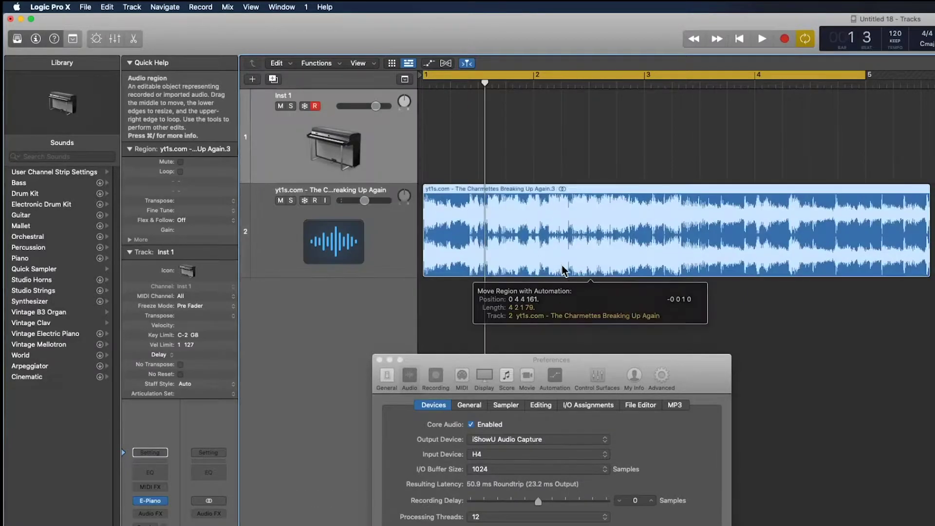
{"action": "key", "text": "super+Right"}
{"action": "key", "text": "super+Right"}
{"action": "key", "text": "super+Right"}
{"action": "key", "text": "Return"}
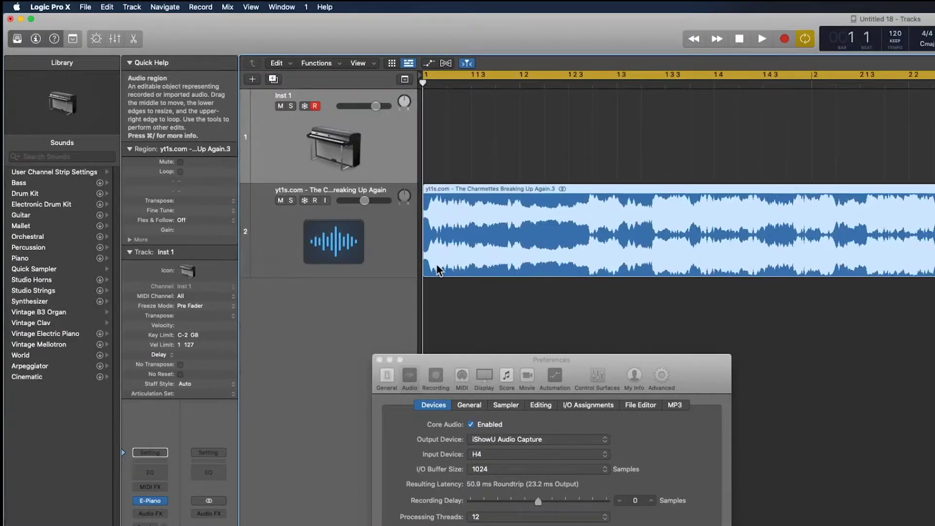
{"action": "left_click_drag", "start_coordinate": [427, 271], "coordinate": [423, 272]}
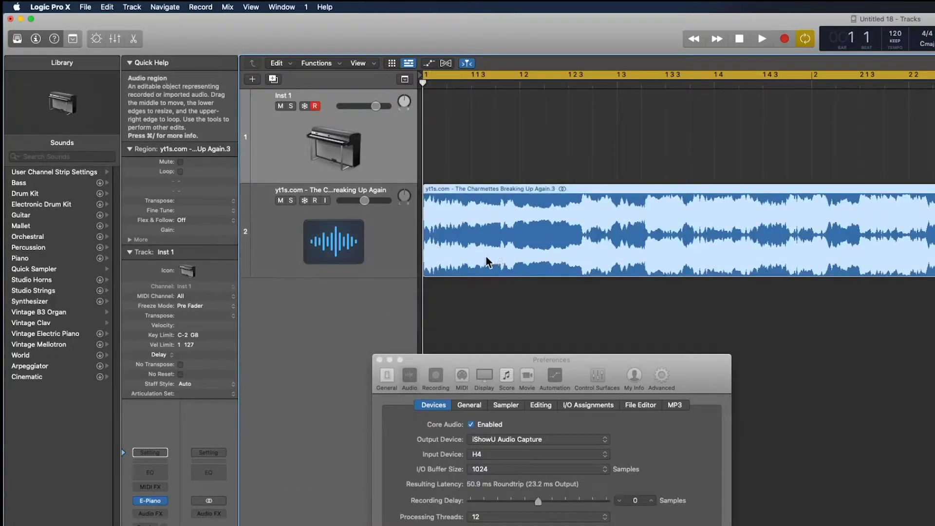
Play the trimmed sample in the cycle area to count the beats in each bar
{"action": "key", "text": "space"}
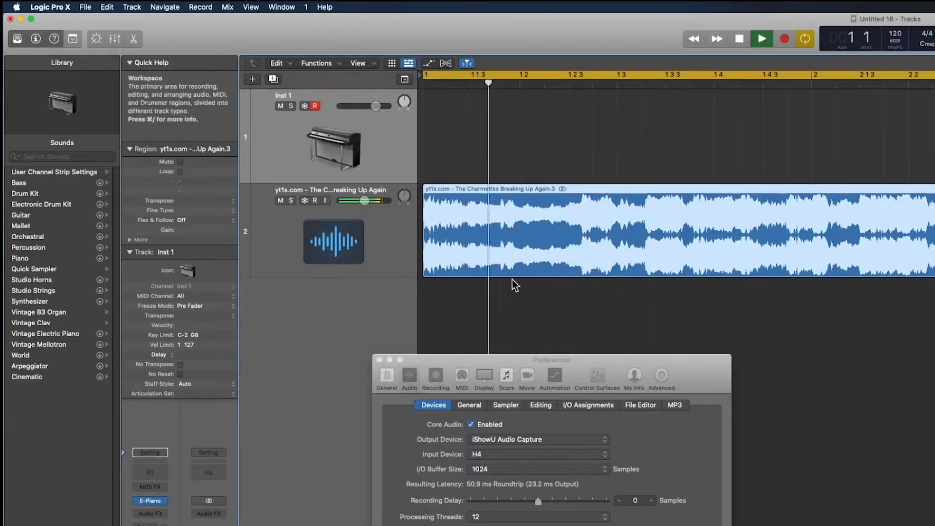
{"action": "key", "text": "super+Left"}
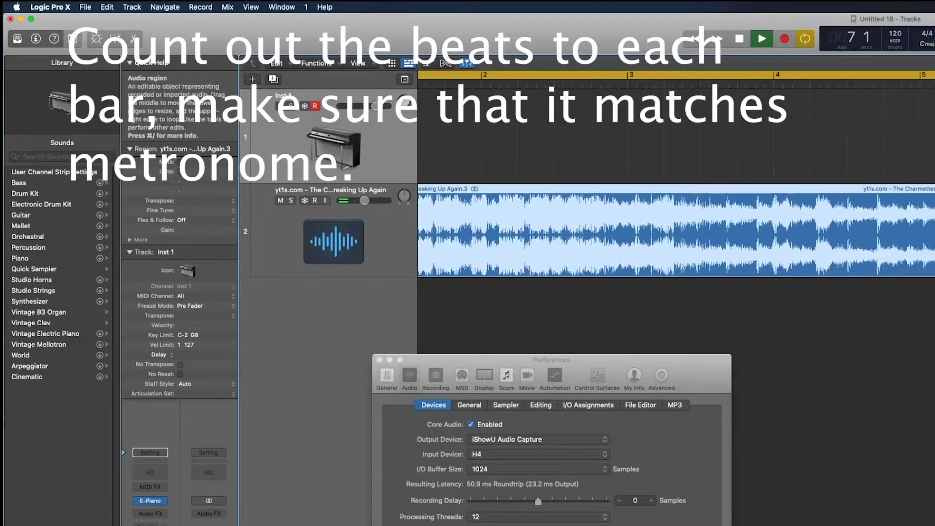
{"action": "key", "text": "space"}
{"action": "double_click", "coordinate": [899, 82]}
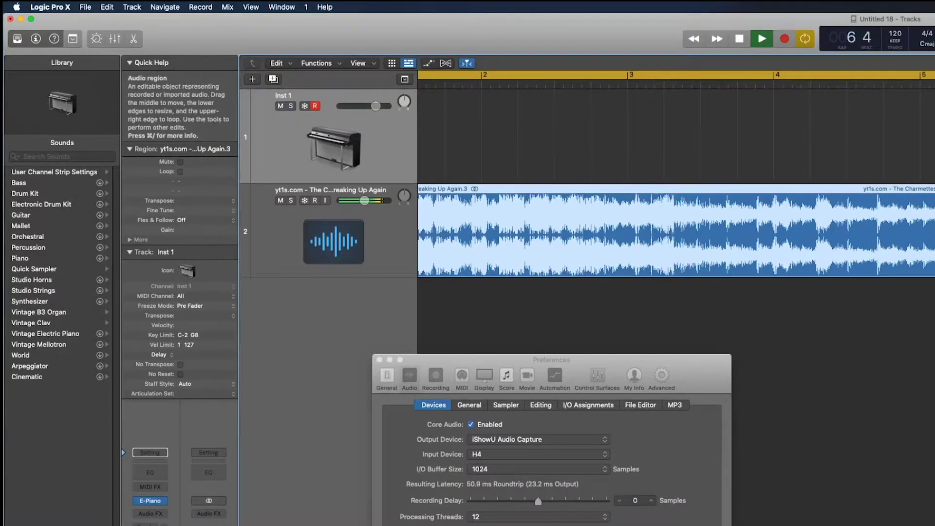
{"action": "key", "text": "space"}
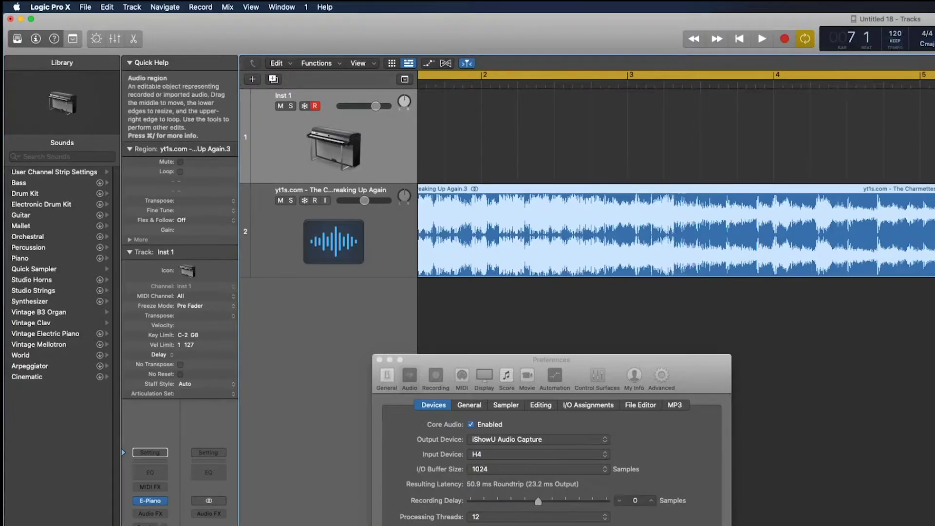
Set the project tempo to 78 BPM and inspect the audio region's start at bar 1 up close
{"action": "left_click_drag", "start_coordinate": [895, 34], "coordinate": [895, 53]}
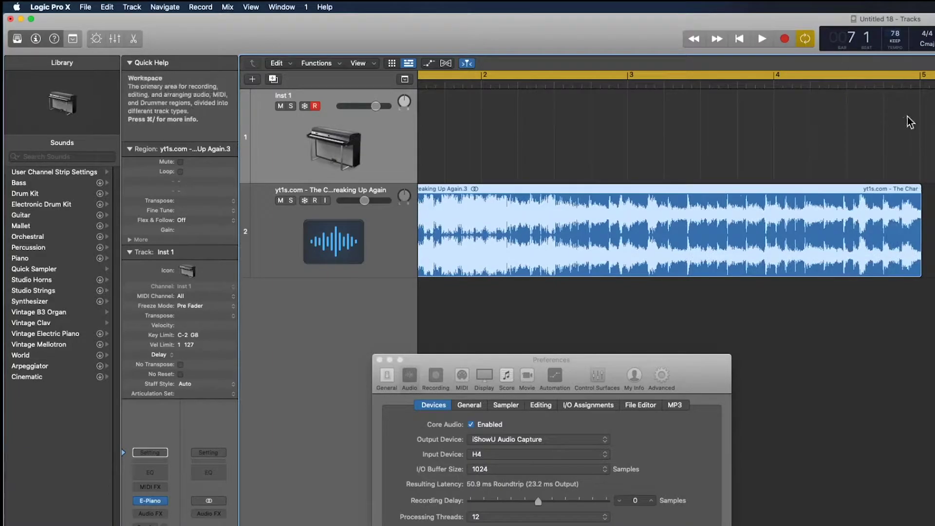
{"action": "key", "text": "Return"}
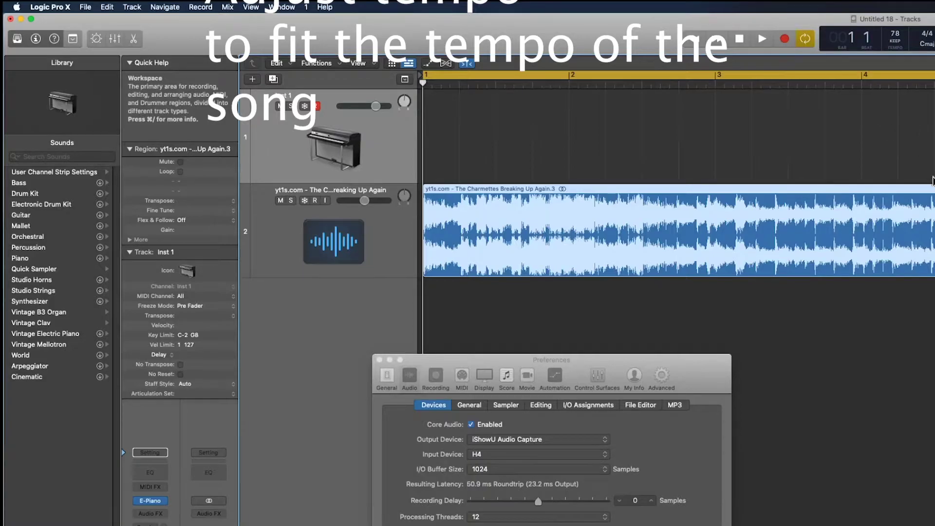
{"action": "key", "text": "super+Right"}
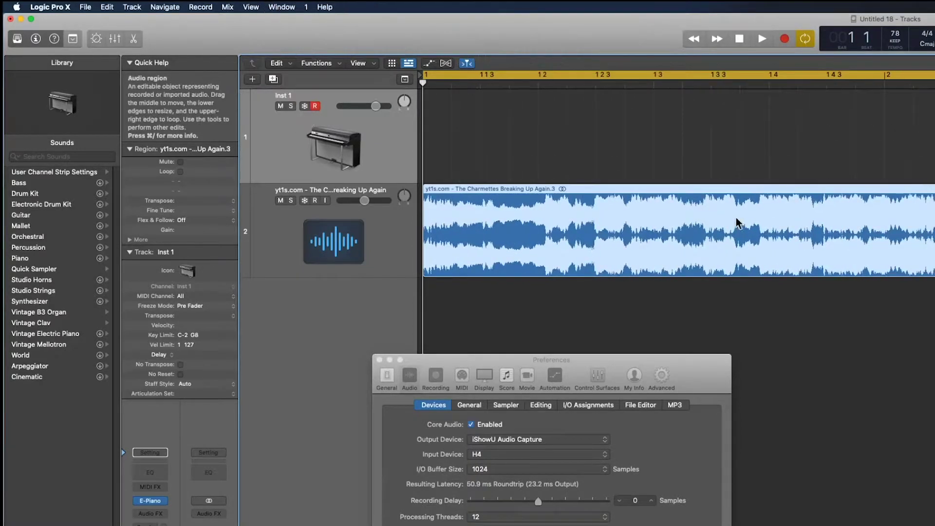
{"action": "key", "text": "super+Right"}
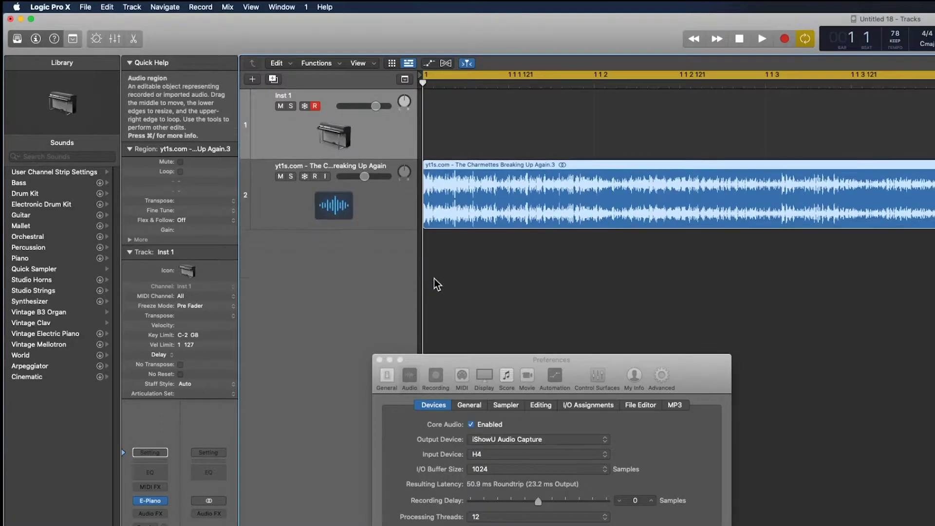
{"action": "key", "text": "super+Up"}
{"action": "left_click", "coordinate": [489, 258], "text": "ctrl+alt"}
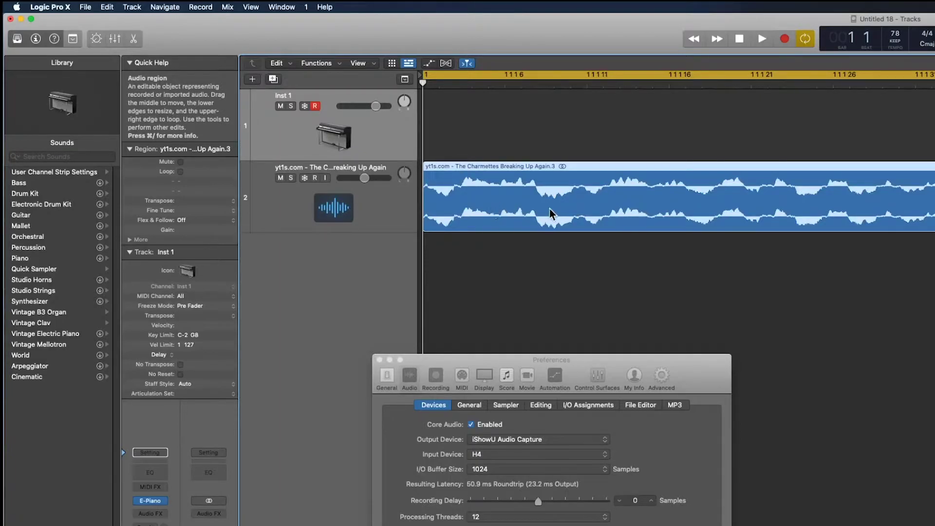
{"action": "left_click", "coordinate": [632, 227], "text": "ctrl+alt"}
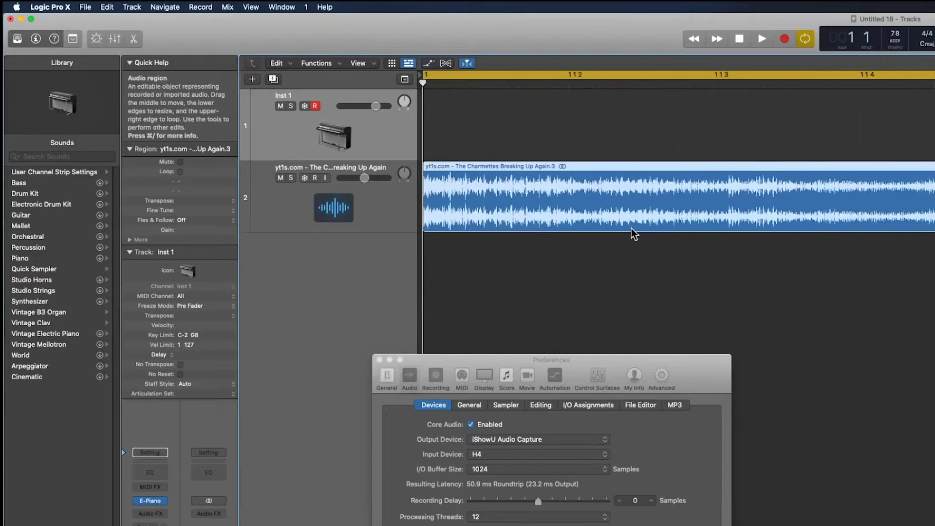
{"action": "left_click", "coordinate": [632, 229], "text": "ctrl+alt"}
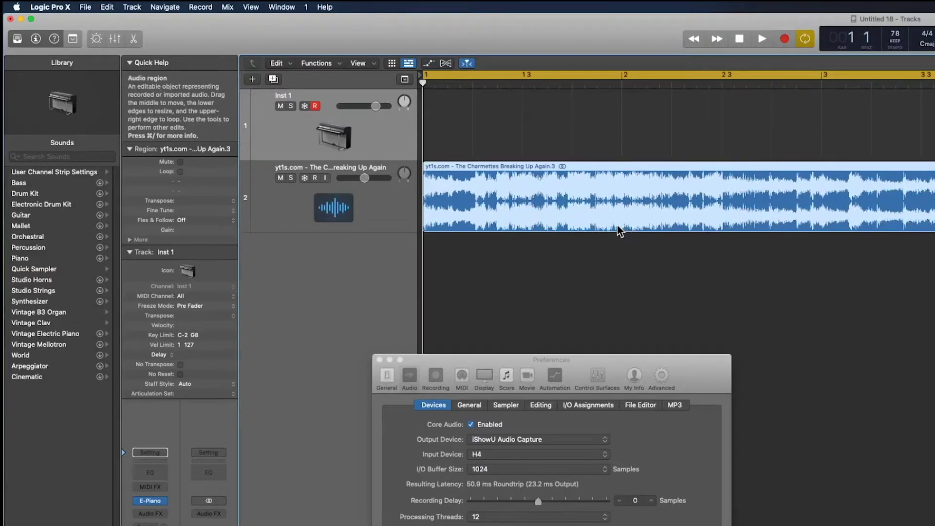
Lower the volume of the Charmettes sample track while the loop plays
{"action": "key", "text": "space"}
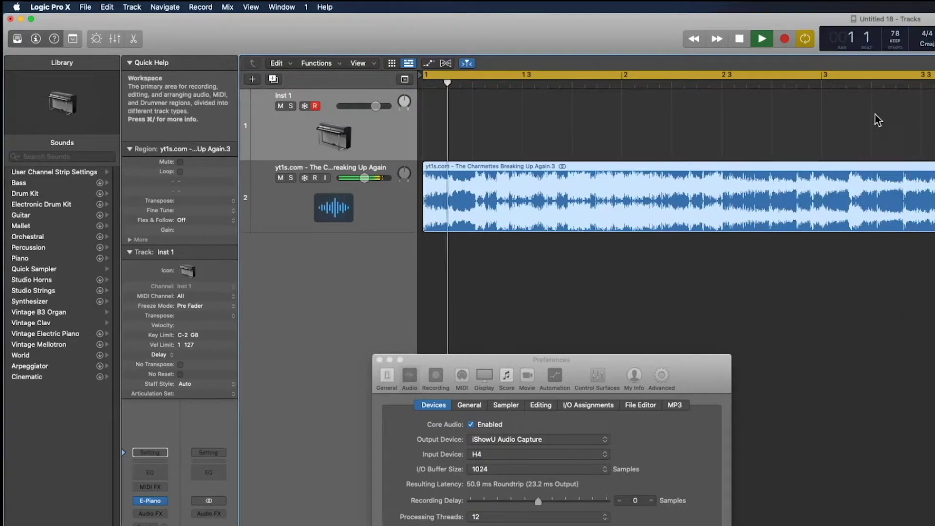
{"action": "left_click_drag", "start_coordinate": [364, 178], "coordinate": [352, 178]}
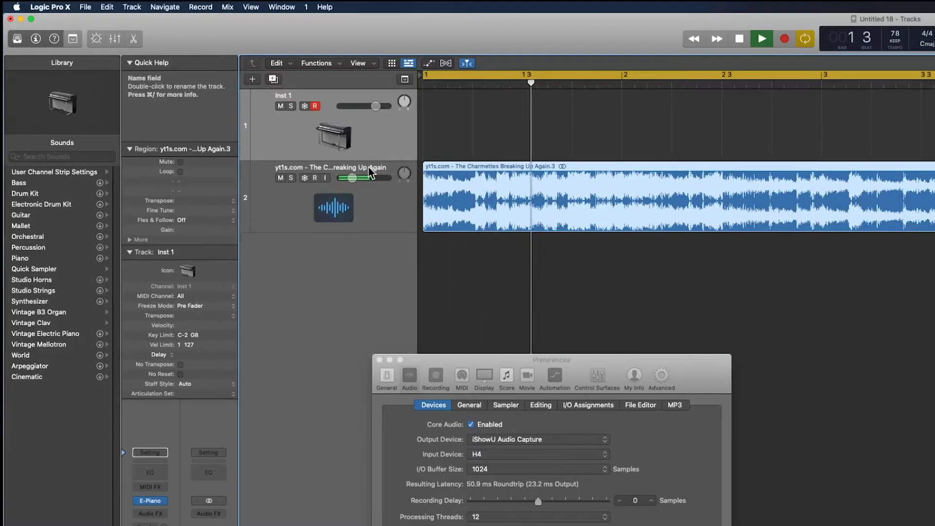
{"action": "left_click_drag", "start_coordinate": [352, 178], "coordinate": [347, 177]}
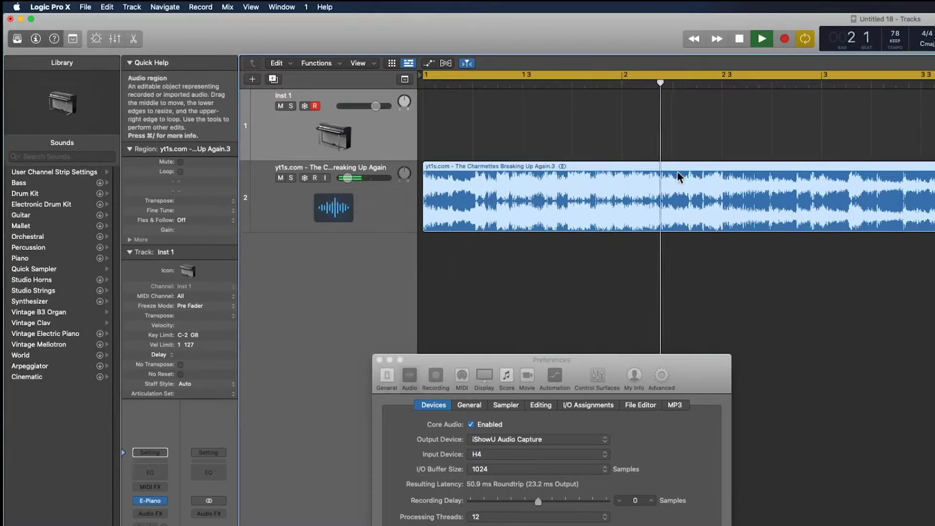
{"action": "key", "text": "space"}
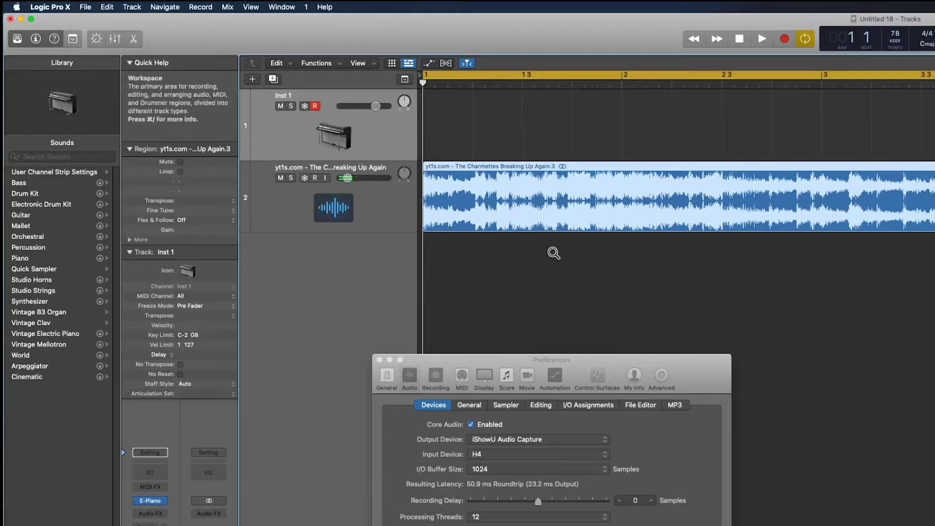
Recheck the opening beats, set the project tempo to 73 BPM, and play the loop from bar 1
{"action": "key", "text": "super+Right"}
{"action": "key", "text": "space"}
{"action": "key", "text": "Return"}
{"action": "key", "text": "space"}
{"action": "key", "text": "space"}
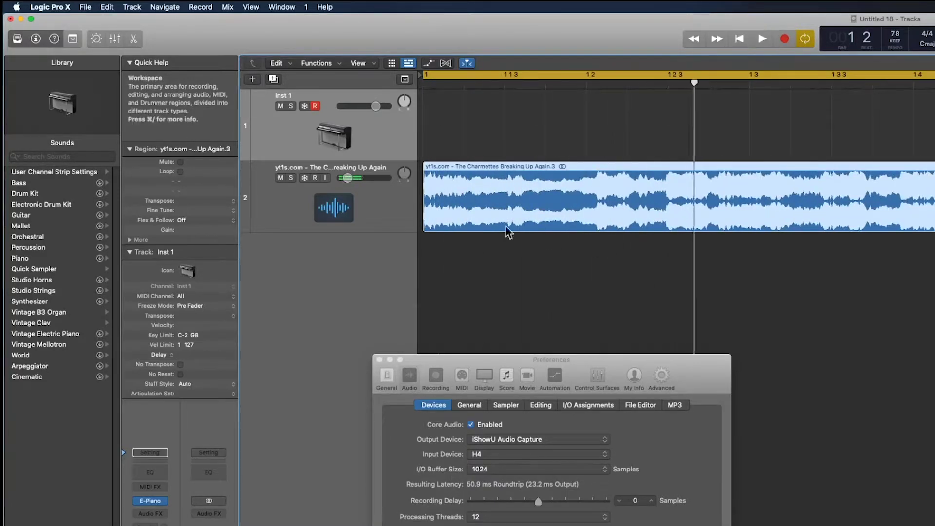
{"action": "left_click_drag", "start_coordinate": [895, 38], "coordinate": [895, 49]}
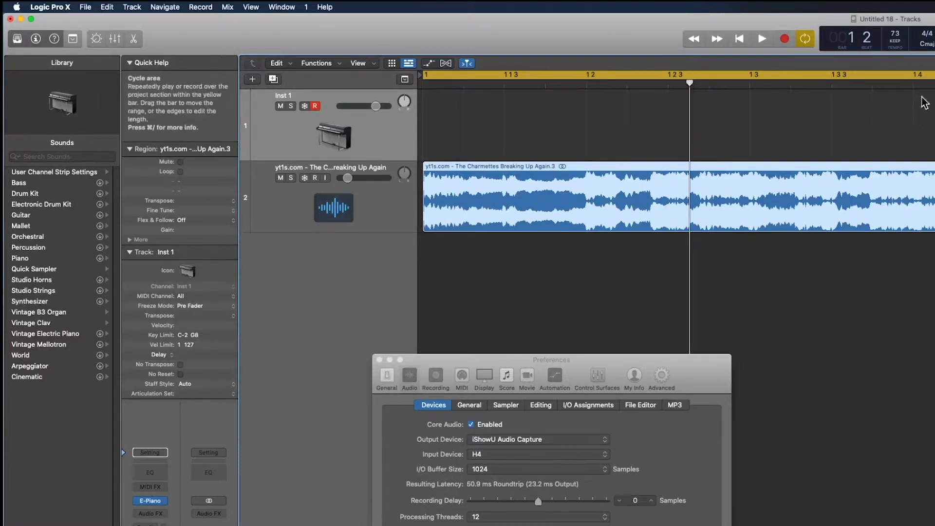
{"action": "key", "text": "Return"}
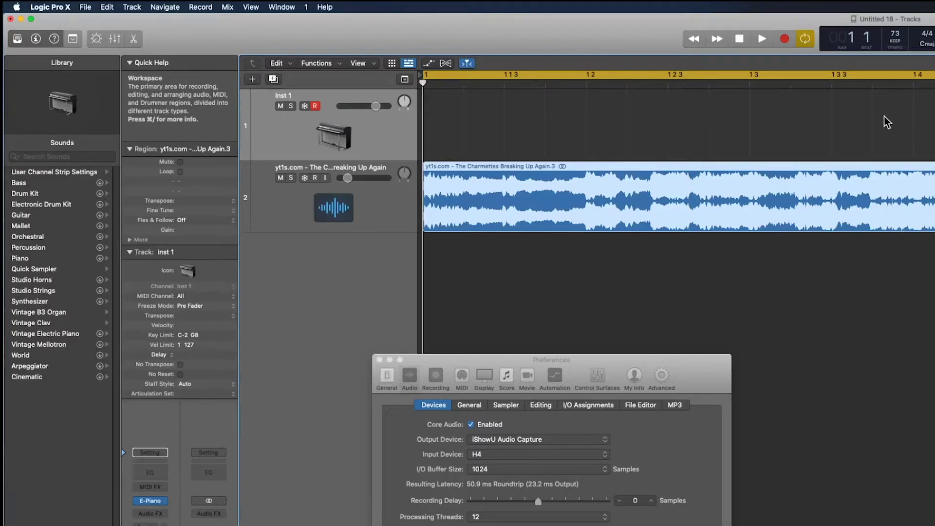
{"action": "key", "text": "space"}
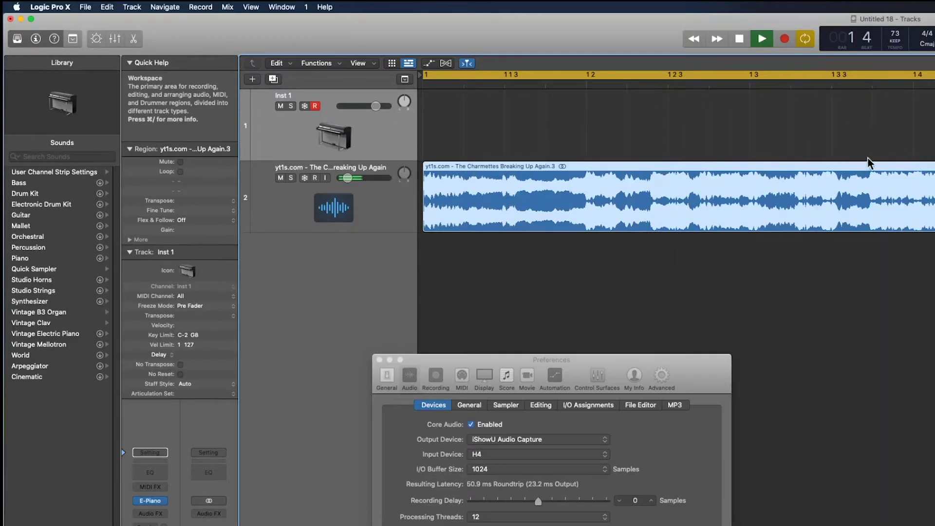
Extend the end of the Charmettes audio region to bar 5 so it fills the four-bar cycle
{"action": "key", "text": "super+Left"}
{"action": "key", "text": "super+Left"}
{"action": "key", "text": "super+Left"}
{"action": "key", "text": "super+Left"}
{"action": "key", "text": "super+Left"}
{"action": "key", "text": "super+Left"}
{"action": "key", "text": "super+Left"}
{"action": "key", "text": "super+Left"}
{"action": "key", "text": "super+Right"}
{"action": "key", "text": "super+Right"}
{"action": "key", "text": "super+Right"}
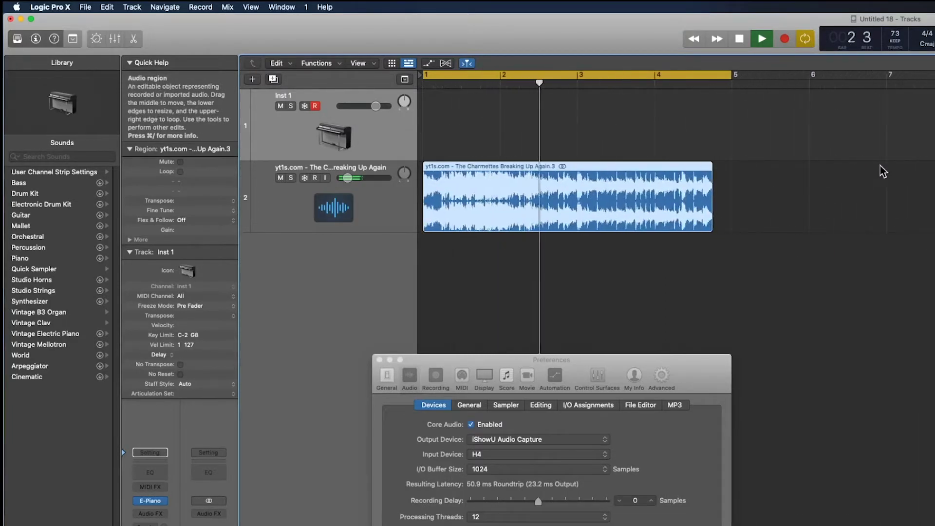
{"action": "key", "text": "super+Right"}
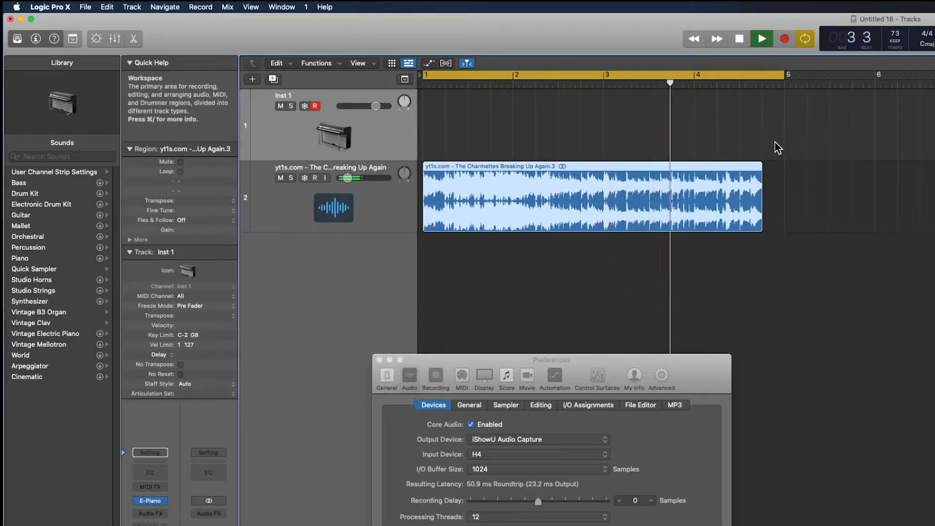
{"action": "left_click_drag", "start_coordinate": [762, 228], "coordinate": [782, 228]}
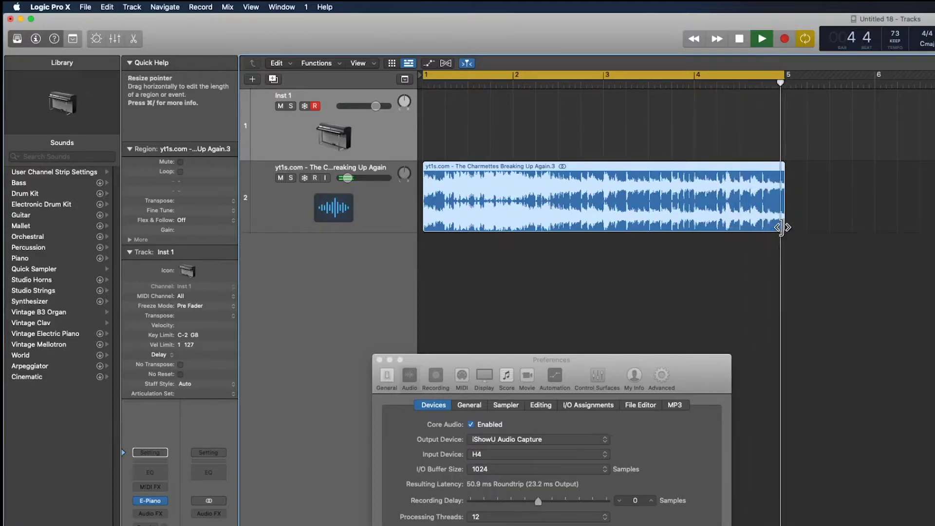
Shorten the cycle range to bar 1 only and replay it from the start to check the loop point
{"action": "key", "text": "space"}
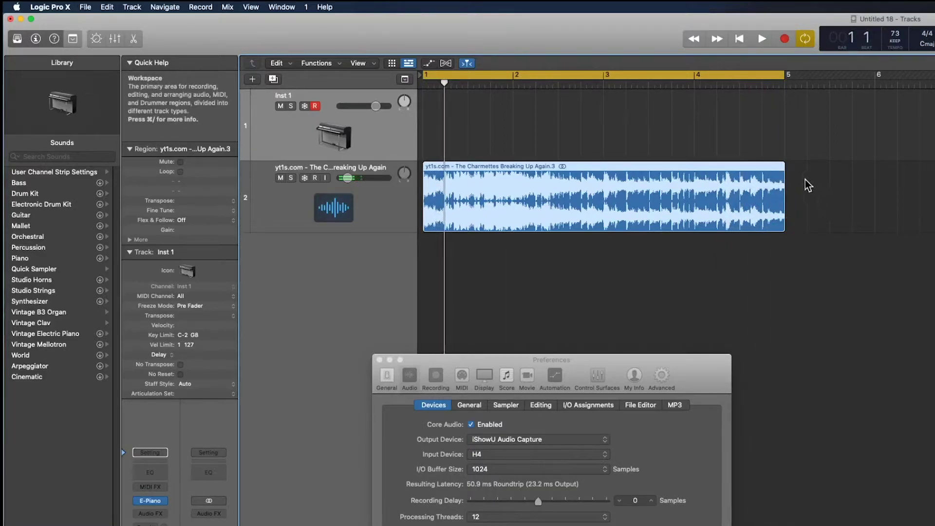
{"action": "key", "text": "space"}
{"action": "key", "text": "space"}
{"action": "left_click_drag", "start_coordinate": [429, 73], "coordinate": [509, 78]}
{"action": "key", "text": "space"}
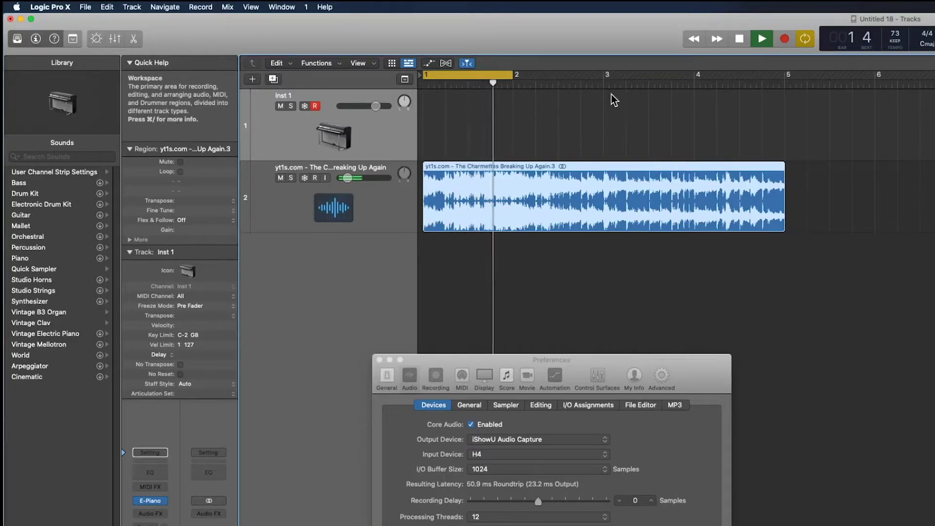
{"action": "key", "text": "space"}
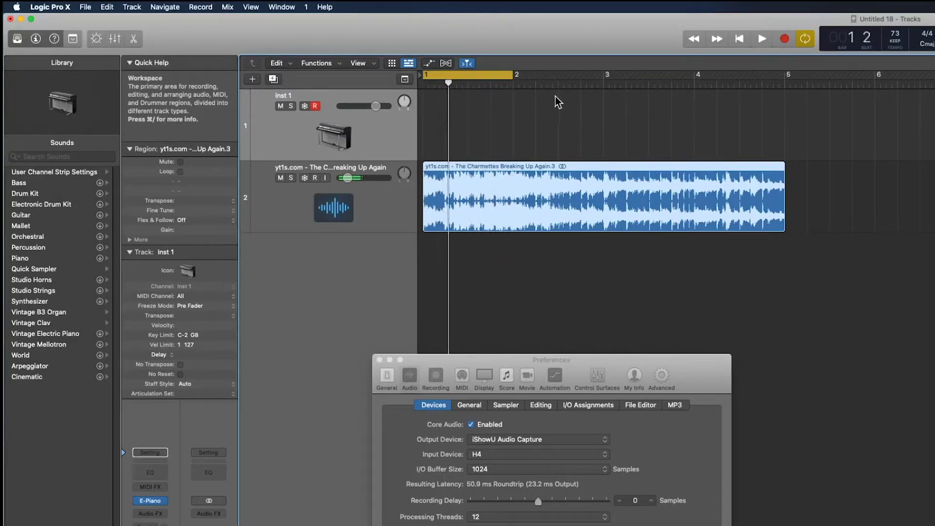
{"action": "key", "text": "Return"}
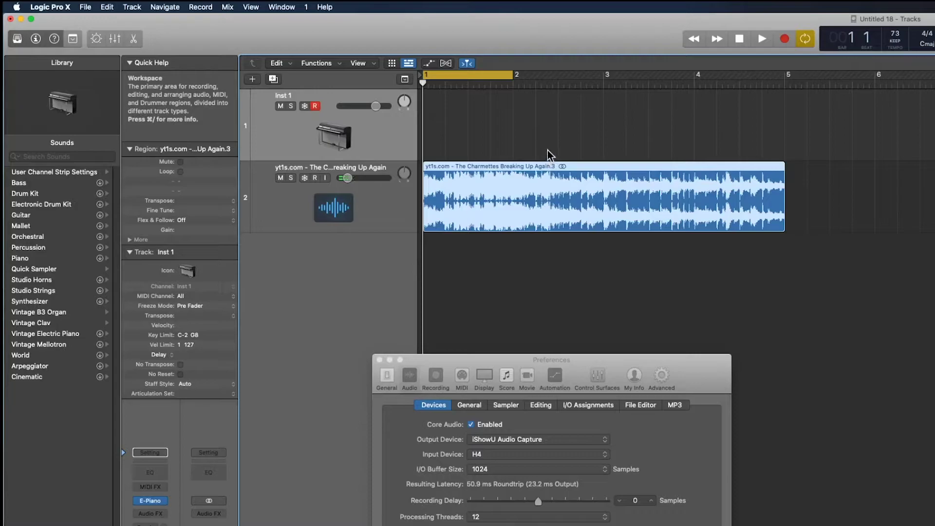
{"action": "key", "text": "space"}
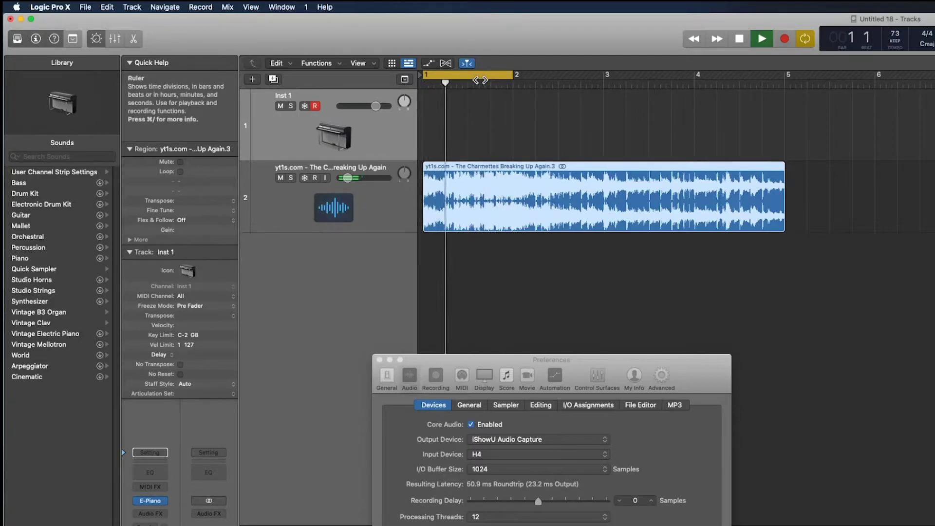
Trim a sliver off the start of the Charmettes region, align it with bar 1, and play it
{"action": "key", "text": "space"}
{"action": "key", "text": "super+Right"}
{"action": "key", "text": "Return"}
{"action": "key", "text": "super+Right"}
{"action": "key", "text": "super+Right"}
{"action": "key", "text": "super+Right"}
{"action": "key", "text": "super+Left"}
{"action": "key", "text": "space"}
{"action": "left_click_drag", "start_coordinate": [427, 225], "coordinate": [441, 215]}
{"action": "key", "text": "space"}
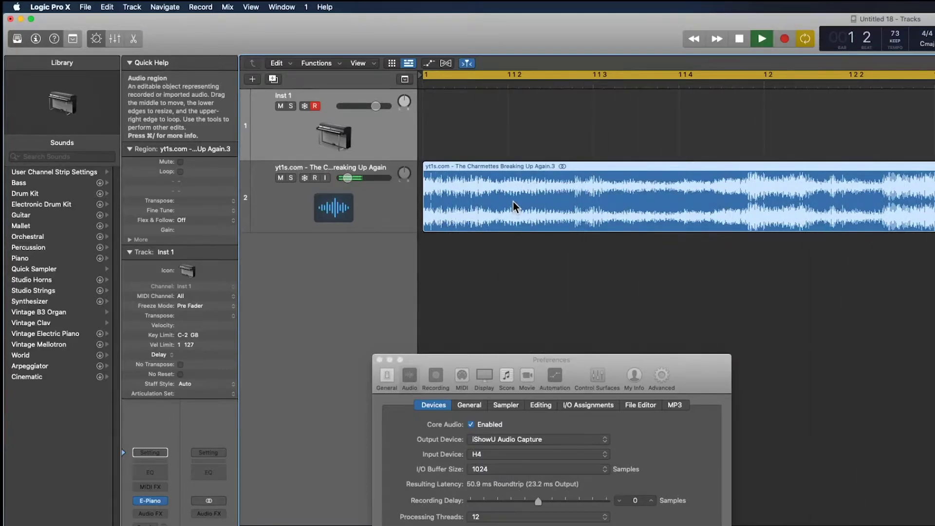
Undo the last region edit, realign the region's start with bar 1, and replay the loop
{"action": "key", "text": "super+z"}
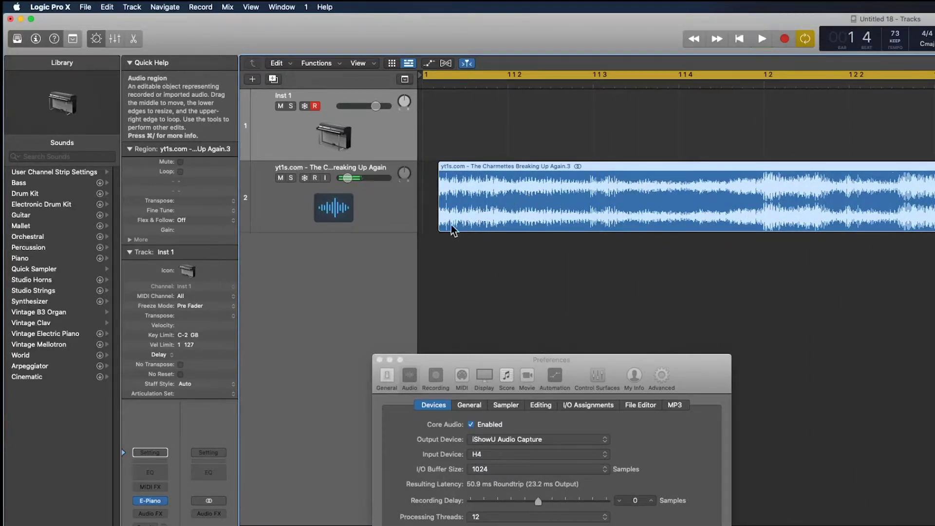
{"action": "mouse_move", "coordinate": [439, 227]}
{"action": "left_mouse_down"}
{"action": "mouse_move", "coordinate": [424, 229]}
{"action": "mouse_move", "coordinate": [460, 215]}
{"action": "mouse_move", "coordinate": [423, 228]}
{"action": "left_mouse_up"}
{"action": "left_click", "coordinate": [439, 222]}
{"action": "key", "text": "space"}
{"action": "key", "text": "space"}
Trim the region's start slightly more at waveform level, place it back at bar 1, and play it
{"action": "left_click", "coordinate": [456, 215]}
{"action": "scroll", "coordinate": [443, 230], "scroll_direction": "up", "scroll_amount": 5}
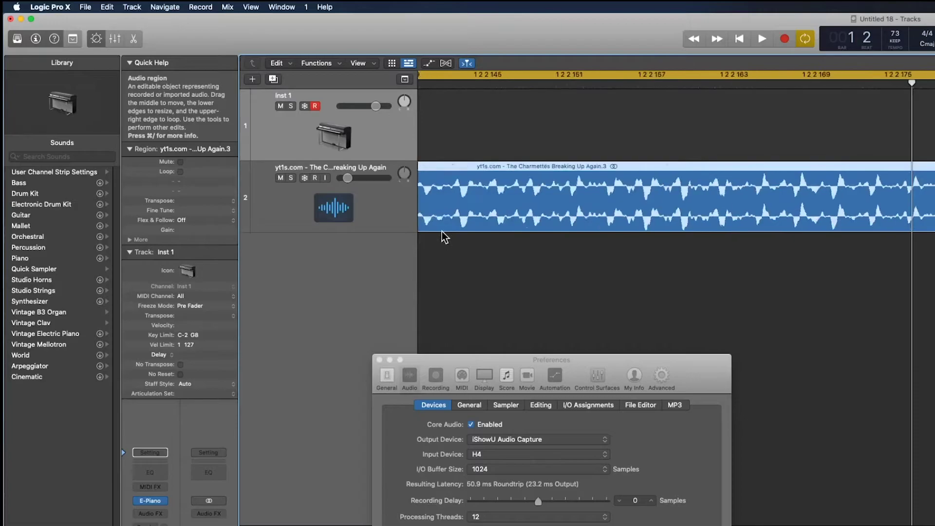
{"action": "key", "text": "Return"}
{"action": "left_click_drag", "start_coordinate": [423, 227], "coordinate": [437, 237]}
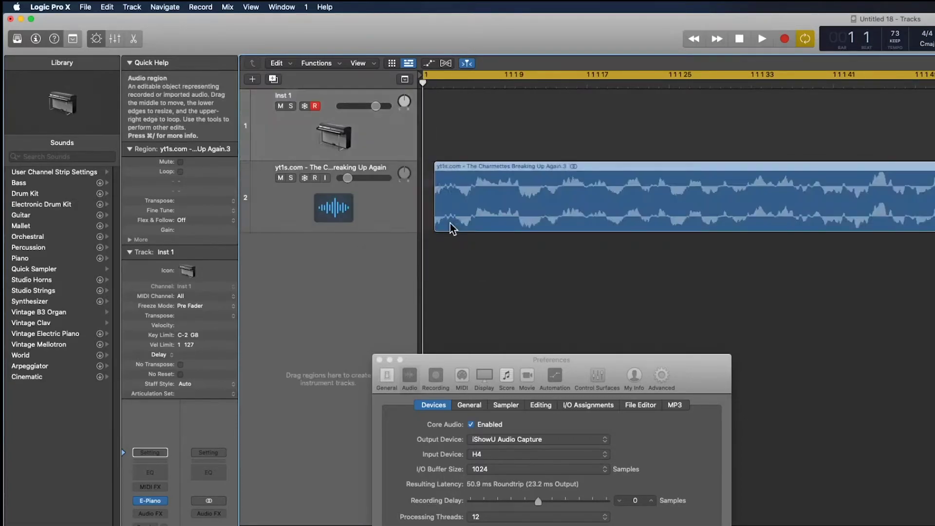
{"action": "key", "text": "space"}
{"action": "scroll", "coordinate": [536, 238], "scroll_direction": "down", "scroll_amount": 5}
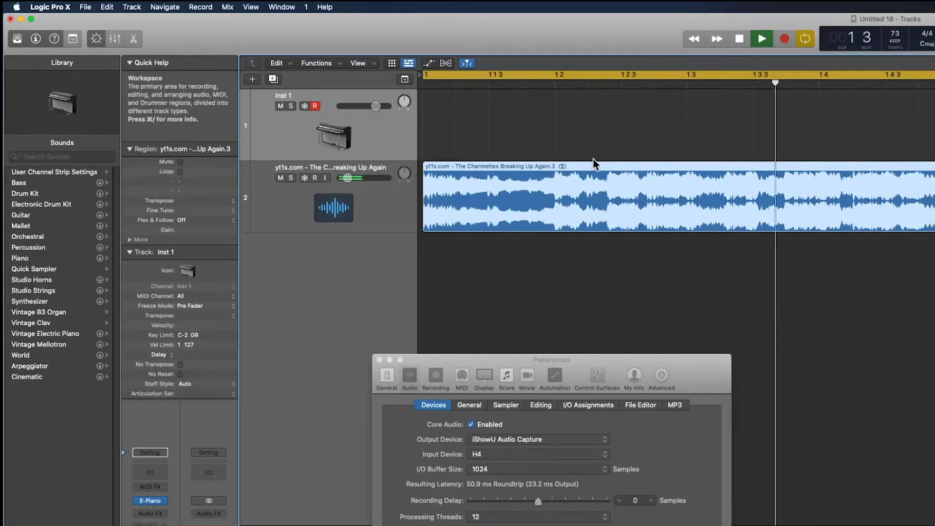
{"action": "key", "text": "space"}
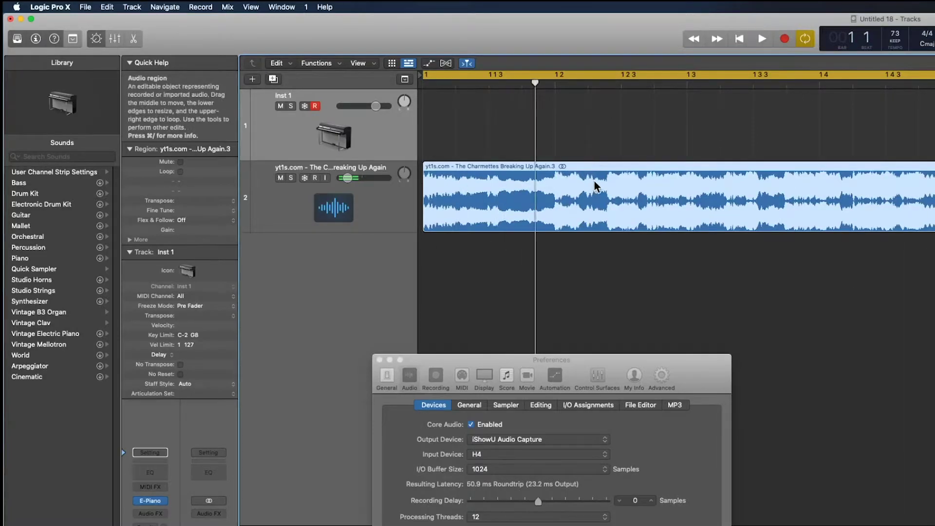
Fine-tune the start of the Charmettes region against bar 1 once more and play the opening
{"action": "left_click", "coordinate": [582, 182]}
{"action": "left_click_drag", "start_coordinate": [507, 220], "coordinate": [509, 219]}
{"action": "left_click_drag", "start_coordinate": [428, 227], "coordinate": [424, 228]}
{"action": "key", "text": "space"}
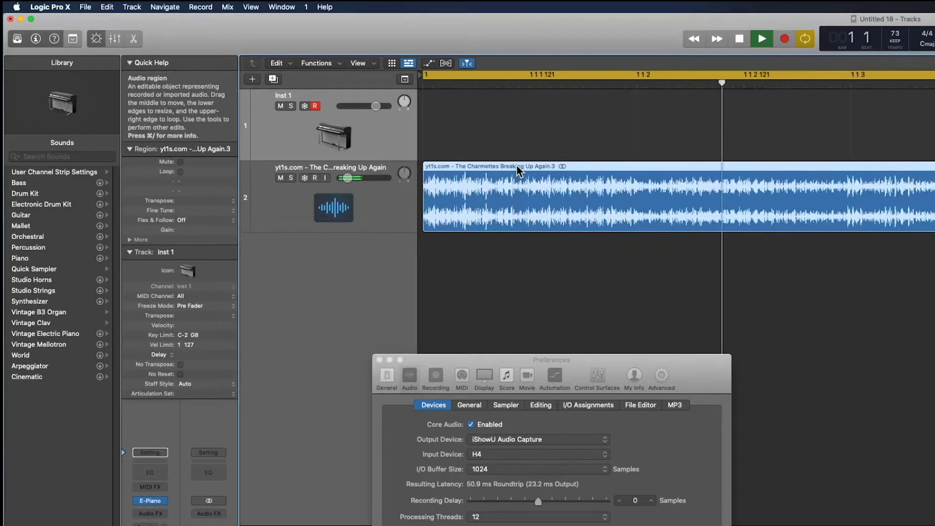
{"action": "key", "text": "space"}
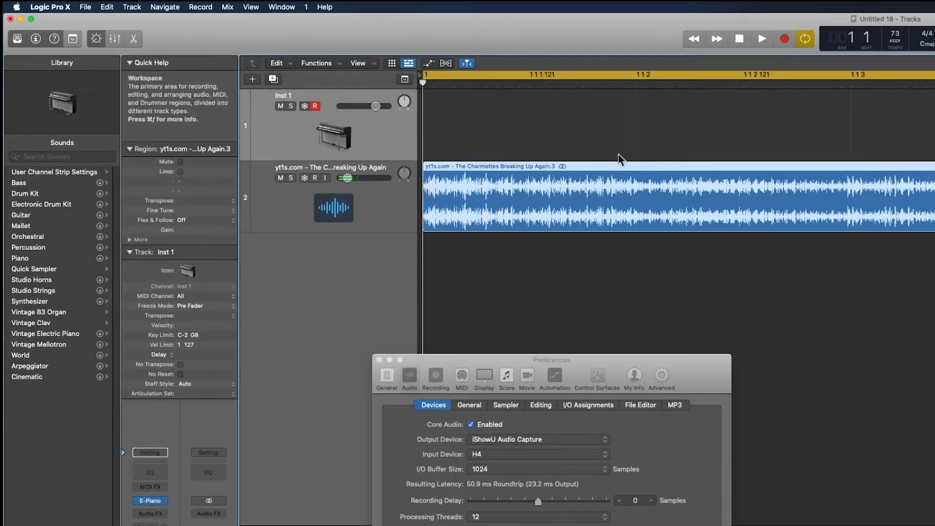
Shift the one-bar cycle through bars 2, 3 and 4, playing each to check its timing
{"action": "scroll", "coordinate": [615, 155], "scroll_direction": "down", "scroll_amount": 5}
{"action": "left_click", "coordinate": [633, 177]}
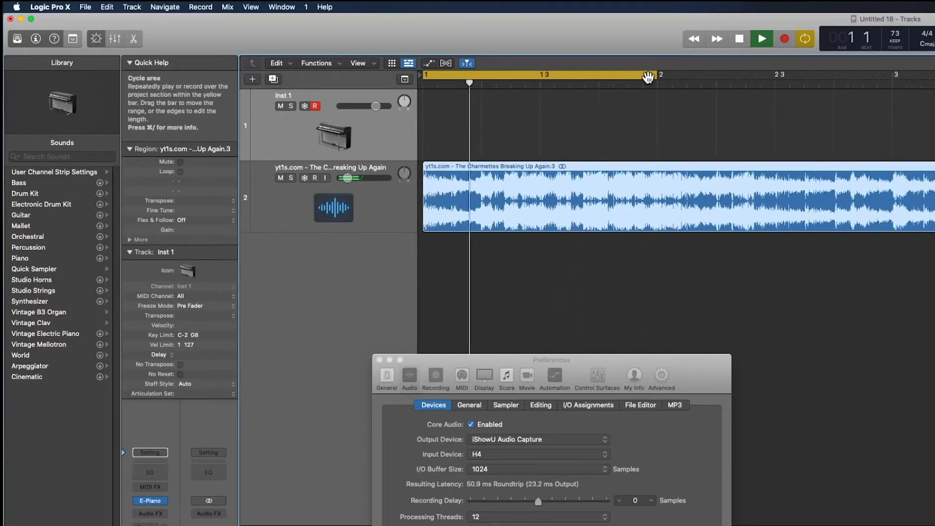
{"action": "left_click_drag", "start_coordinate": [658, 77], "coordinate": [866, 95]}
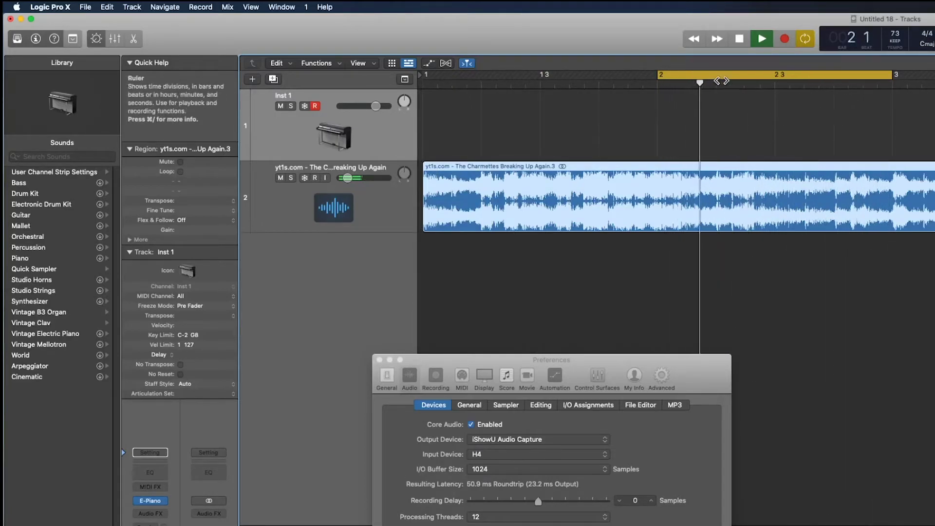
{"action": "key", "text": "space"}
{"action": "left_click_drag", "start_coordinate": [733, 77], "coordinate": [932, 77]}
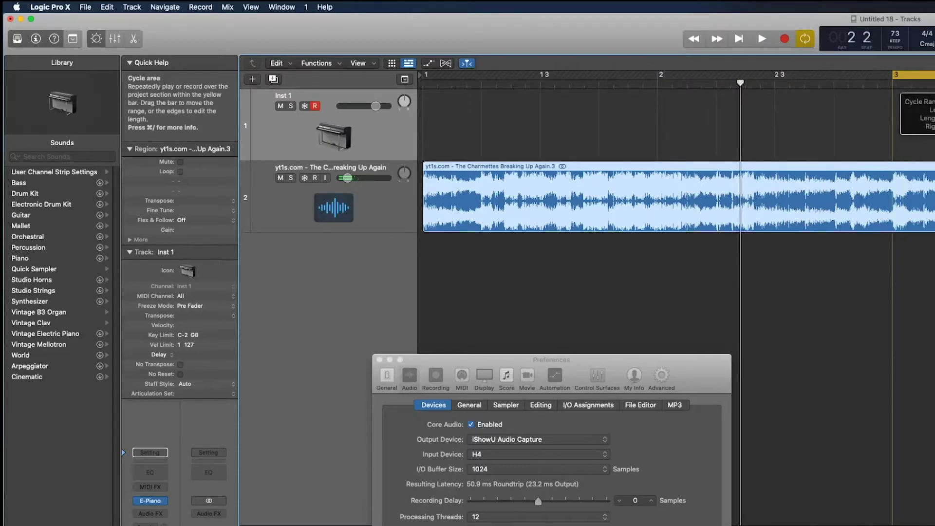
{"action": "key", "text": "space"}
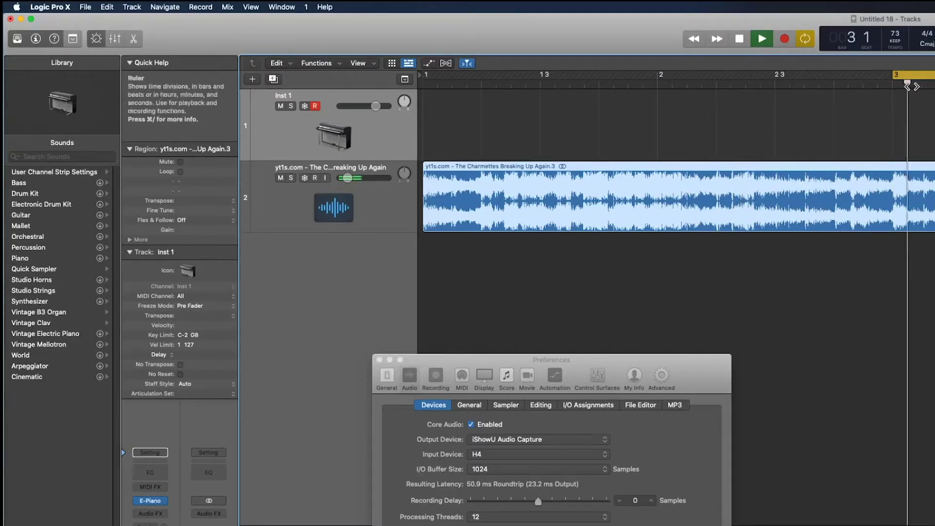
{"action": "key", "text": "space"}
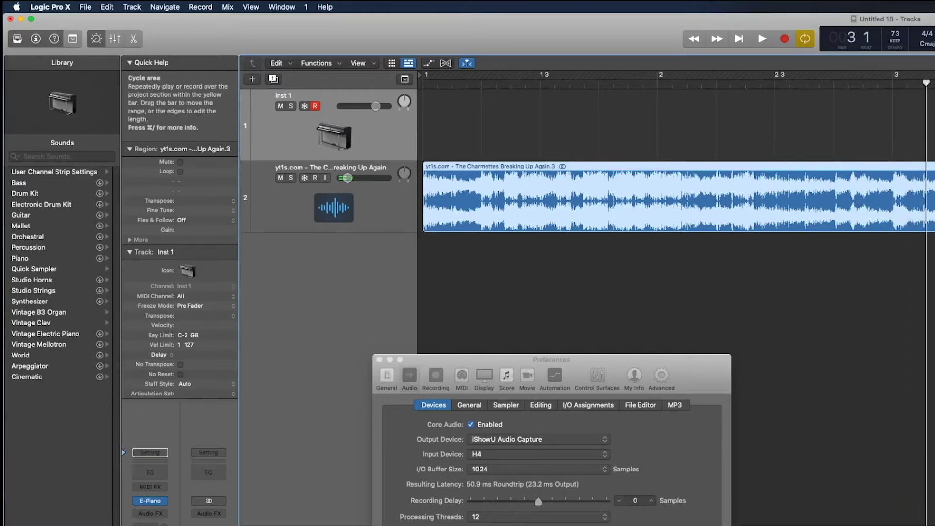
{"action": "key", "text": "space"}
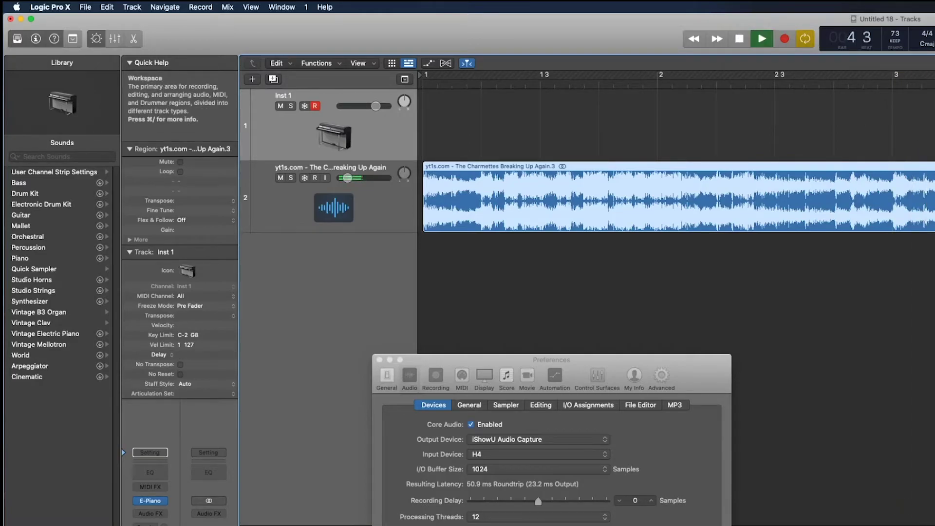
{"action": "key", "text": "space"}
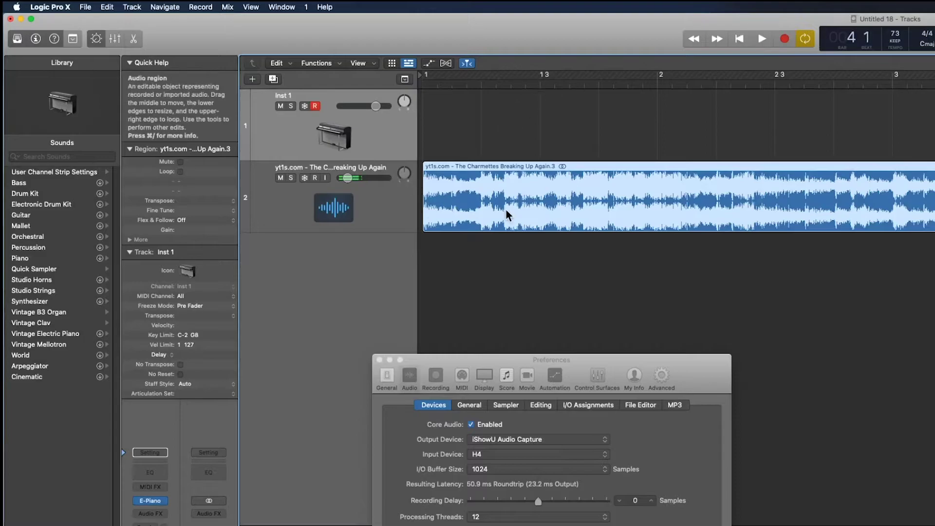
Raise the Charmettes track's volume, and cycle and play only the first two beats of bar 1
{"action": "left_click_drag", "start_coordinate": [347, 178], "coordinate": [349, 178]}
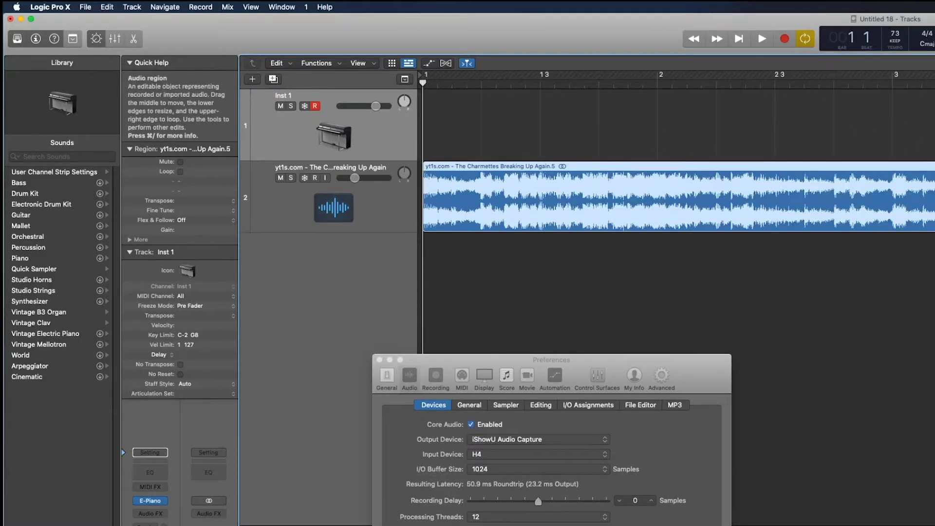
{"action": "left_click", "coordinate": [425, 79]}
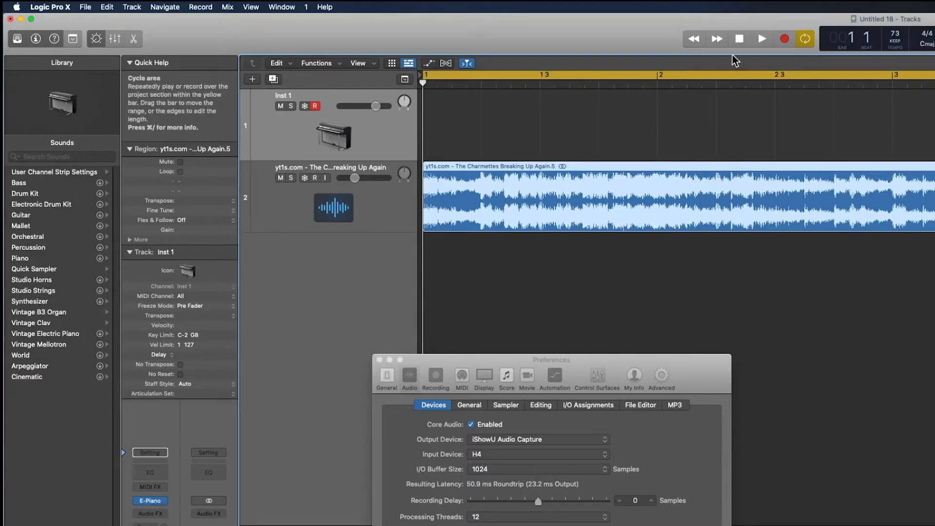
{"action": "left_click", "coordinate": [349, 184]}
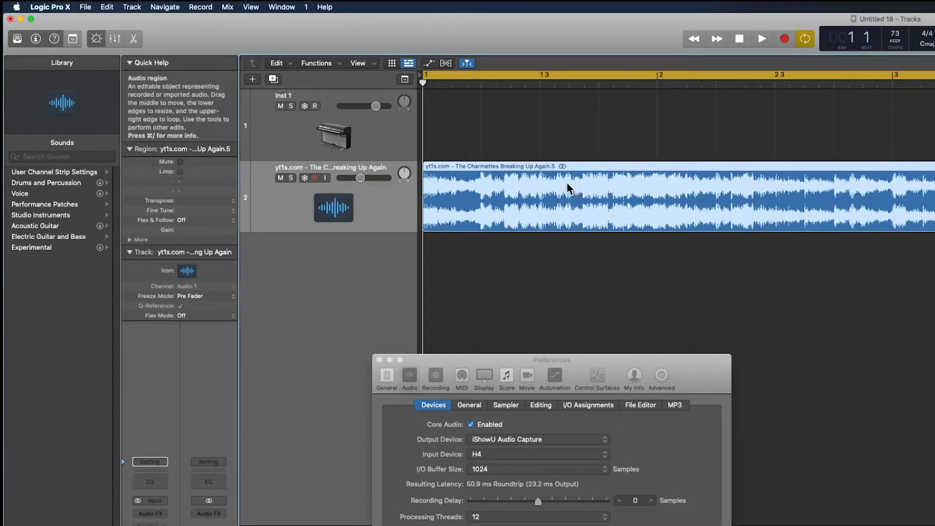
{"action": "left_click_drag", "start_coordinate": [425, 74], "coordinate": [541, 117]}
{"action": "key", "text": "space"}
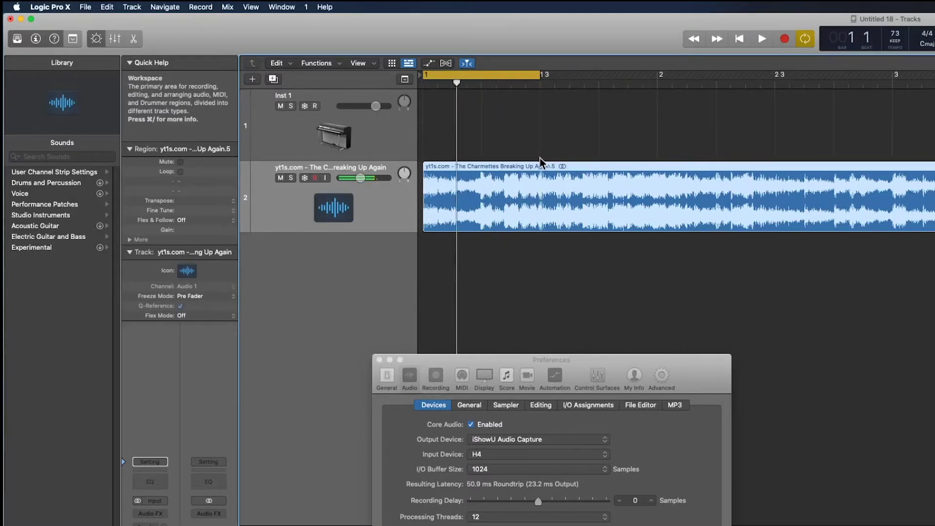
Try to slice off the first two beats and copy them to beat 3 of bar 1, undoing the edits
{"action": "left_click_drag", "start_coordinate": [540, 157], "coordinate": [426, 237]}
{"action": "left_click", "coordinate": [468, 197]}
{"action": "left_click_drag", "start_coordinate": [594, 204], "coordinate": [824, 209]}
{"action": "left_click_drag", "start_coordinate": [492, 198], "coordinate": [600, 207]}
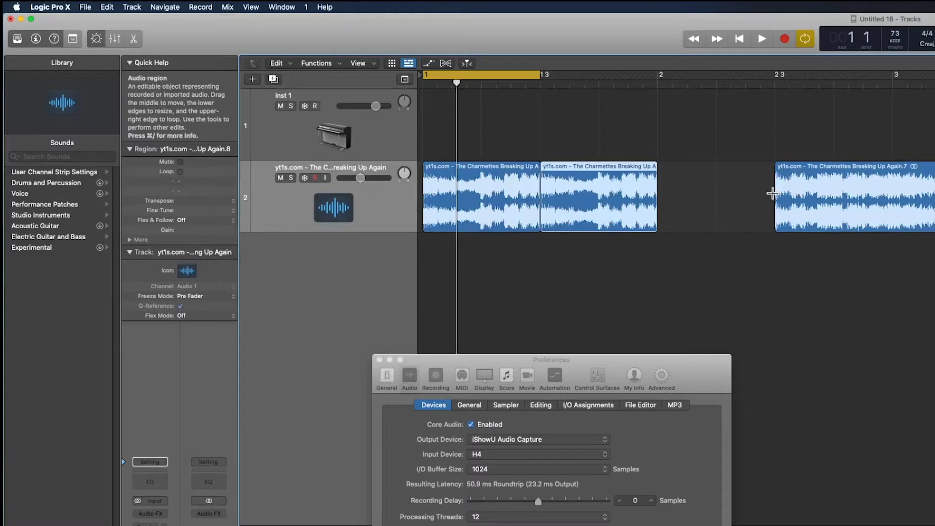
{"action": "key", "text": "super+z"}
{"action": "key", "text": "super+z"}
{"action": "key", "text": "super+z"}
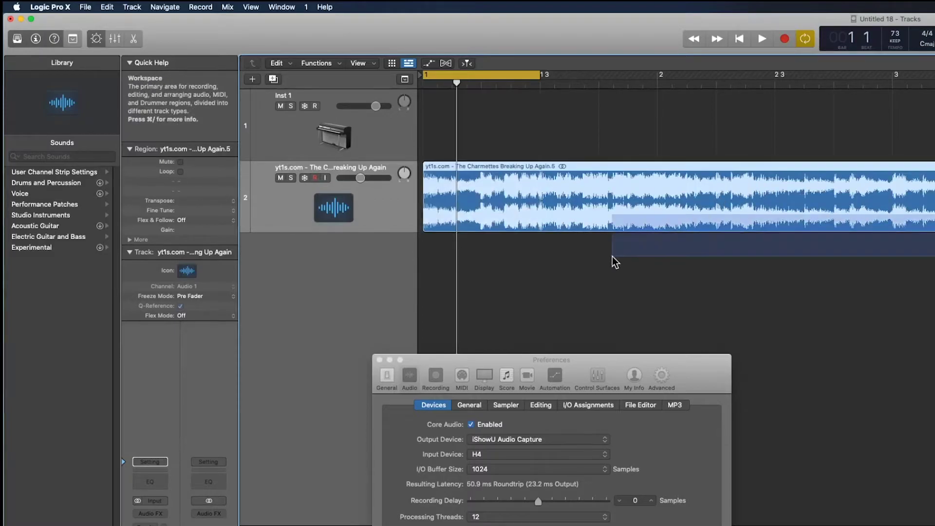
Copy the full four-bar Charmettes region to empty space farther along the same track
{"action": "key", "text": "super+Left"}
{"action": "key", "text": "super+Left"}
{"action": "left_click", "coordinate": [934, 204]}
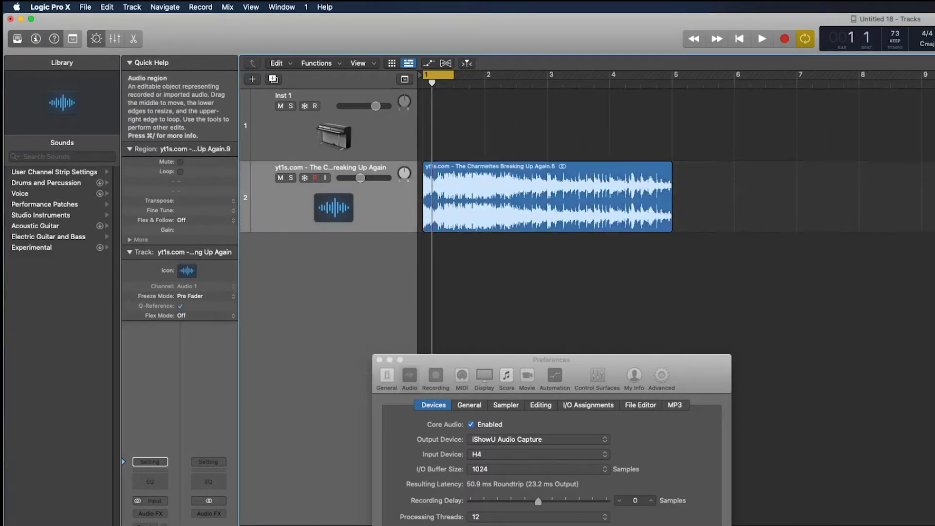
Replay the cycled first two beats from bar 1
{"action": "key", "text": "Return"}
{"action": "key", "text": "space"}
{"action": "left_click", "coordinate": [605, 263], "text": "ctrl+alt"}
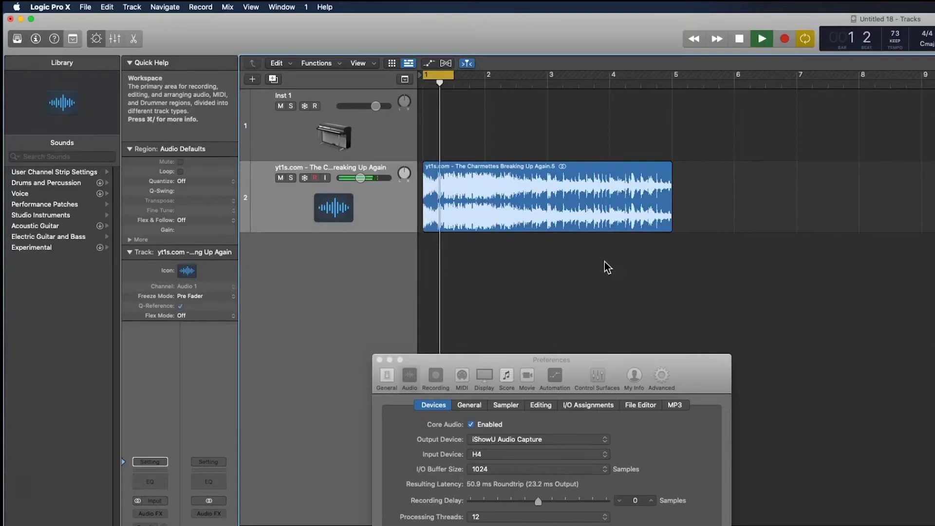
{"action": "key", "text": "space"}
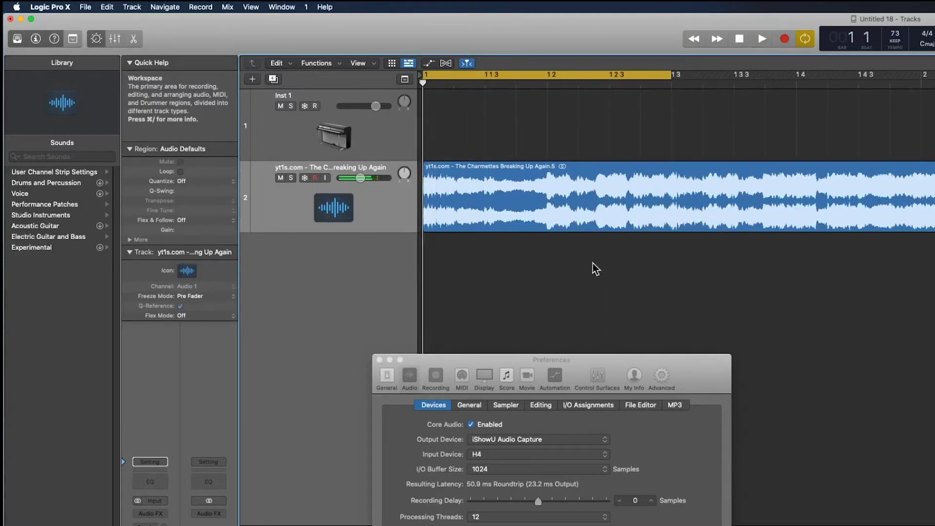
Cut the region after the first two beats and copy that slice over beats 3 and 4 of bar 1
{"action": "left_click_drag", "start_coordinate": [668, 158], "coordinate": [378, 230]}
{"action": "left_click", "coordinate": [494, 186]}
{"action": "left_click", "coordinate": [804, 227], "text": "ctrl+alt"}
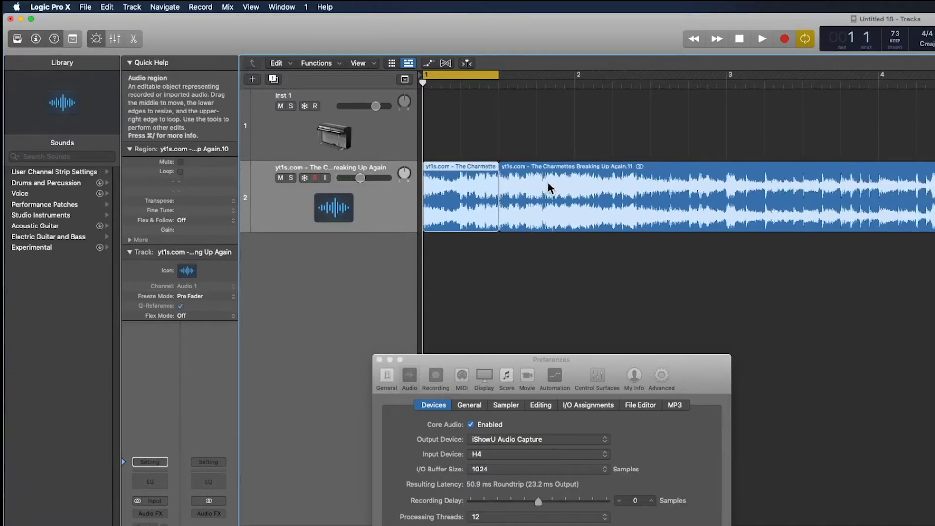
{"action": "left_click_drag", "start_coordinate": [466, 191], "coordinate": [539, 191]}
Play the first two beats of bar 2 in the cycle, and set the cycle to cover bars 1 and 2
{"action": "left_click_drag", "start_coordinate": [492, 75], "coordinate": [633, 82]}
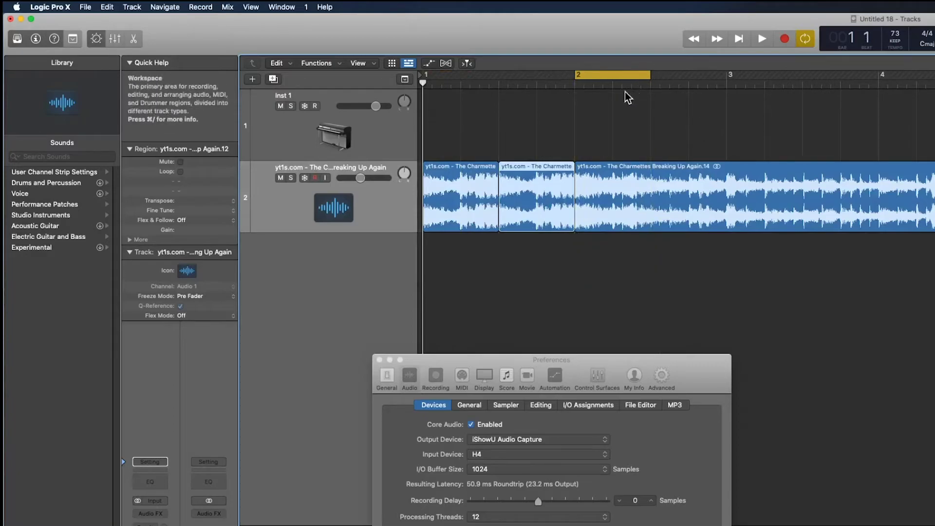
{"action": "key", "text": "space"}
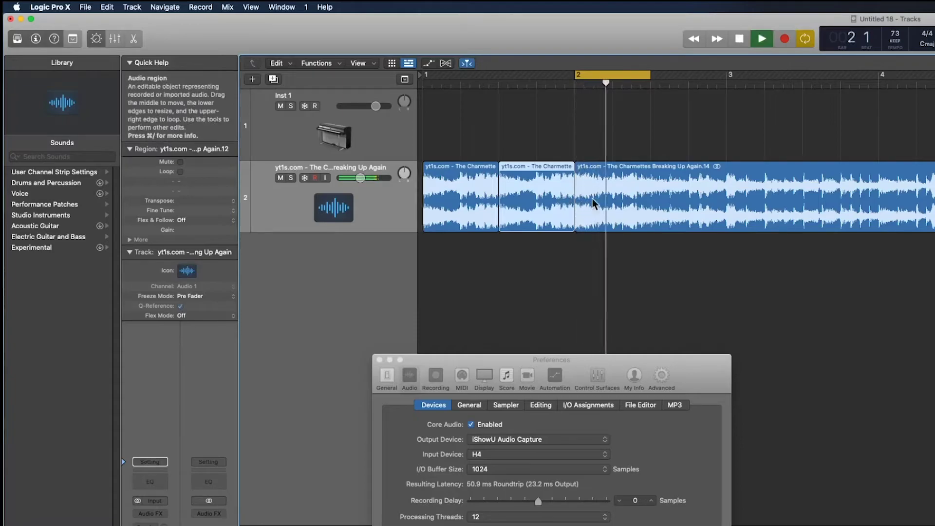
{"action": "left_click_drag", "start_coordinate": [431, 77], "coordinate": [726, 79]}
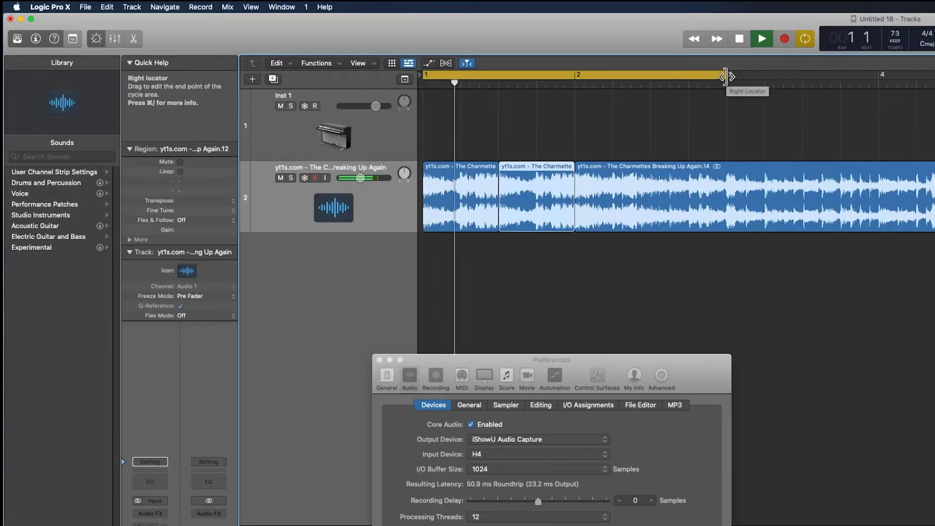
Split the remaining Charmettes region at bar 3
{"action": "left_click_drag", "start_coordinate": [724, 166], "coordinate": [344, 223]}
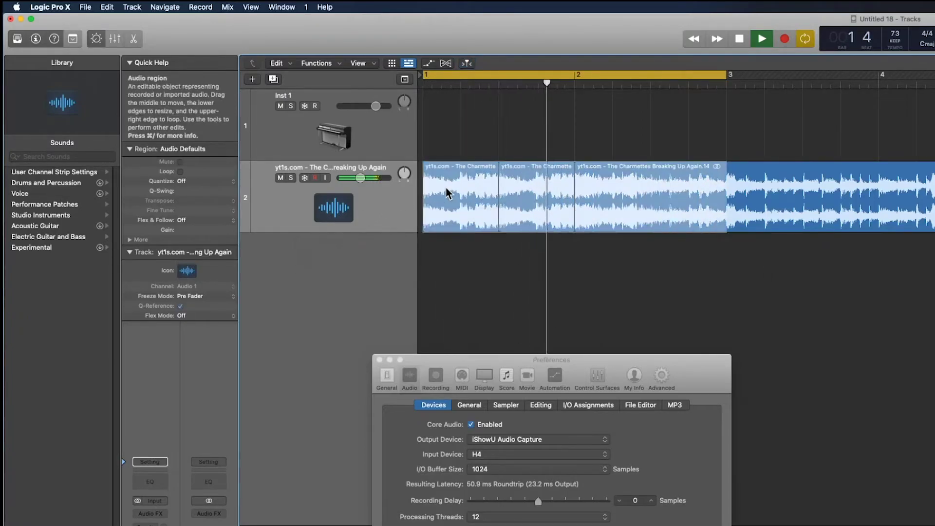
{"action": "left_click", "coordinate": [447, 194]}
{"action": "left_click", "coordinate": [797, 126]}
Move the cycle to bars 3 and 4 for playback, and split the remaining Charmettes region at bar 4
{"action": "left_click_drag", "start_coordinate": [665, 74], "coordinate": [927, 119]}
{"action": "key", "text": "space"}
{"action": "left_click", "coordinate": [724, 72]}
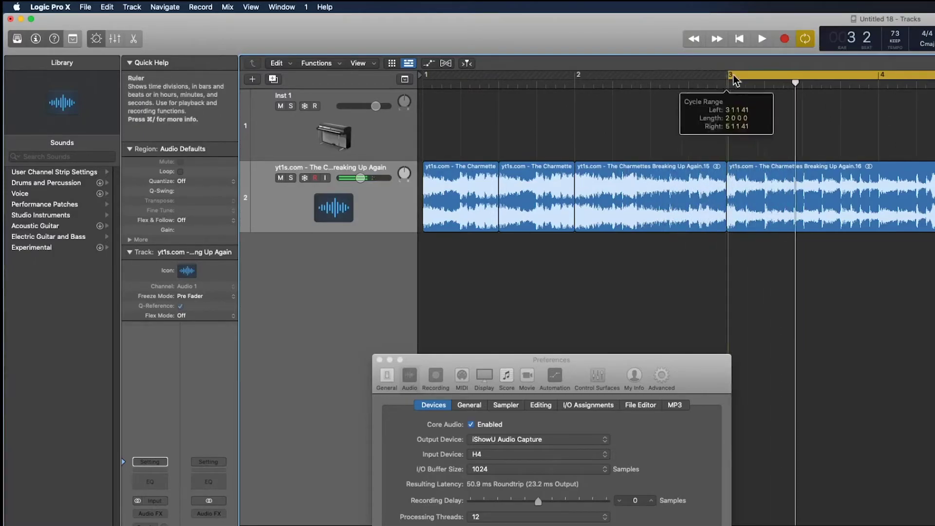
{"action": "key", "text": "space"}
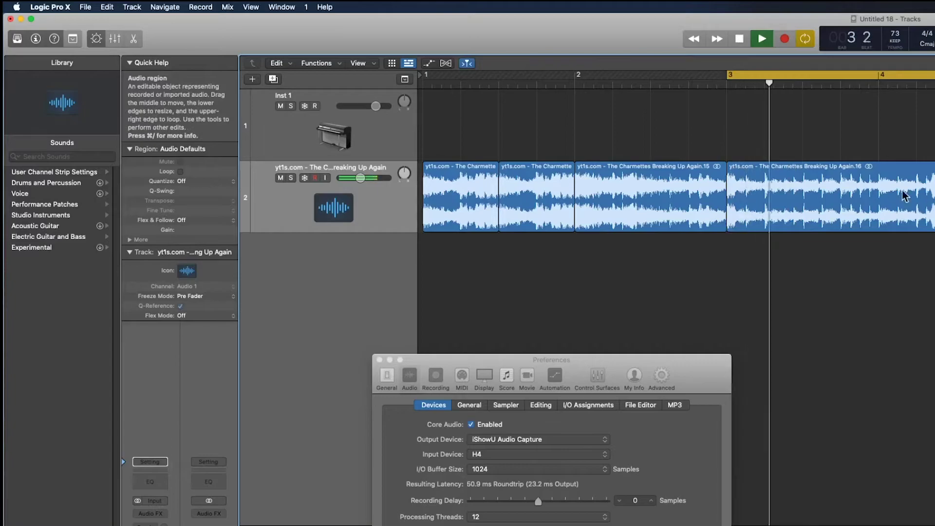
{"action": "left_click", "coordinate": [878, 158]}
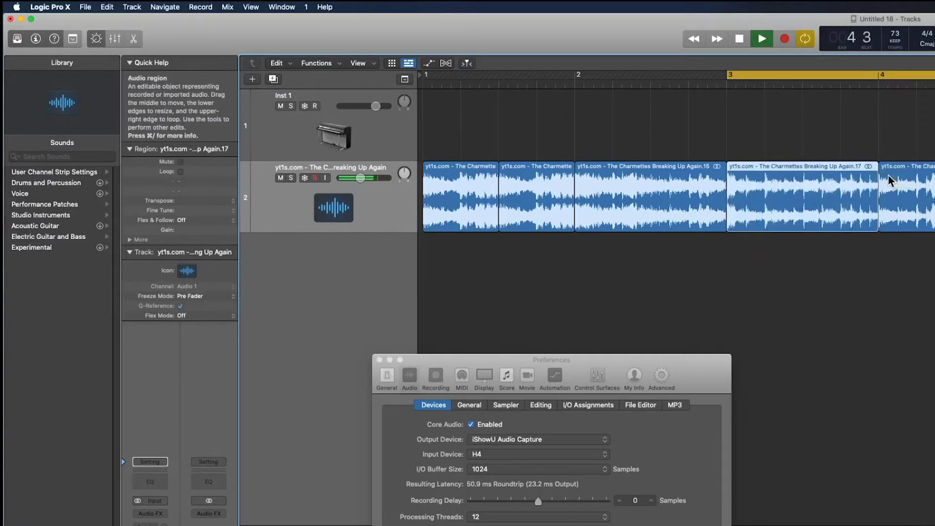
Extend the cycle back to bar 1 and play the rearranged slices from the start
{"action": "key", "text": "space"}
{"action": "left_click_drag", "start_coordinate": [727, 75], "coordinate": [375, 107]}
{"action": "key", "text": "space"}
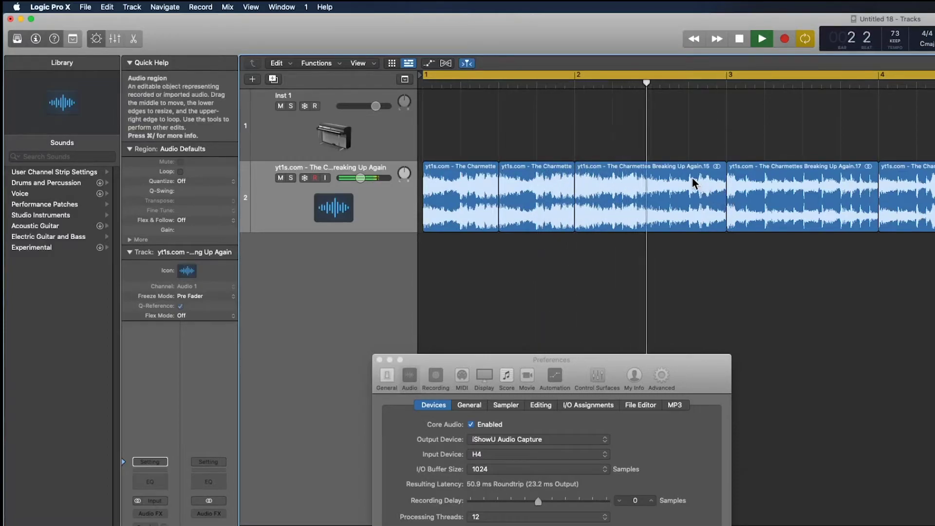
Cut out the first two beats of bar 2 and copy that slice over beats 3 and 4 of the bar
{"action": "key", "text": "space"}
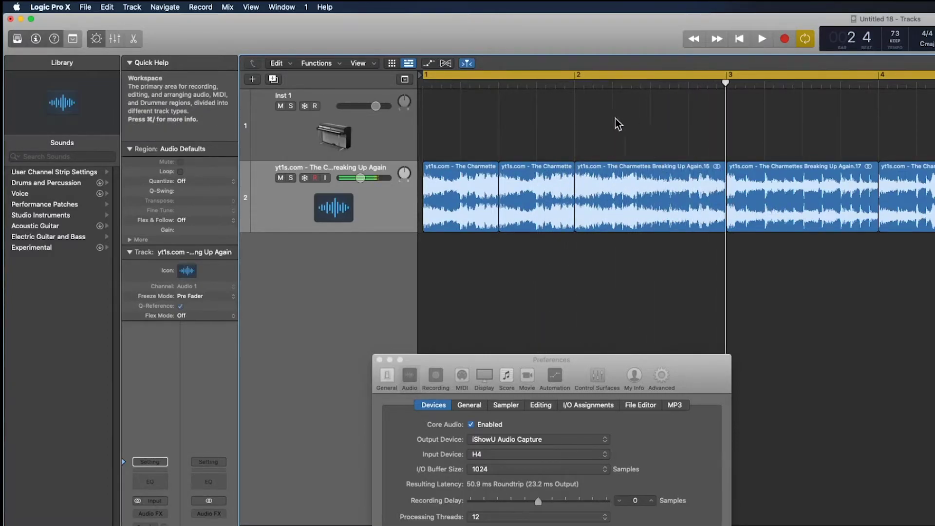
{"action": "left_click_drag", "start_coordinate": [579, 160], "coordinate": [652, 246]}
{"action": "left_click", "coordinate": [605, 184]}
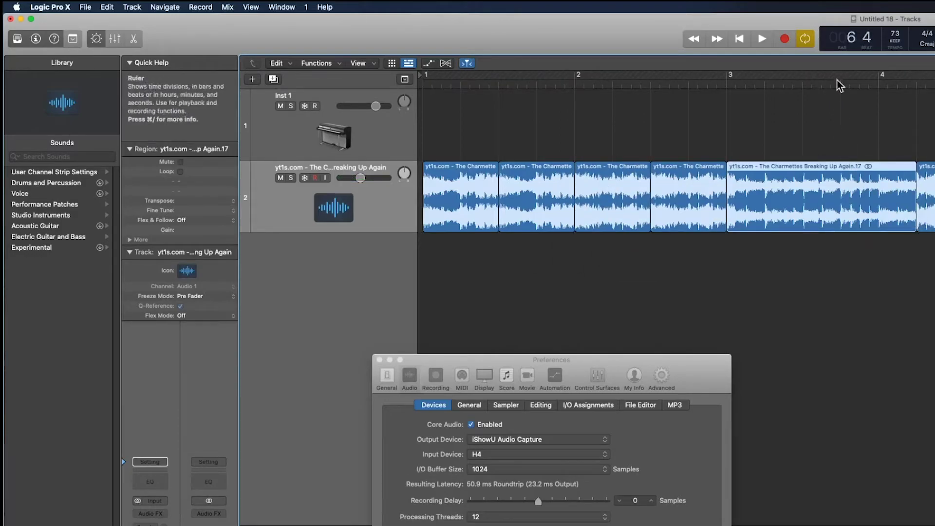
Cut beat 4 of bar 3 into its own slice, and undo the last edit made with it
{"action": "left_click_drag", "start_coordinate": [844, 120], "coordinate": [873, 188]}
{"action": "key", "text": "space"}
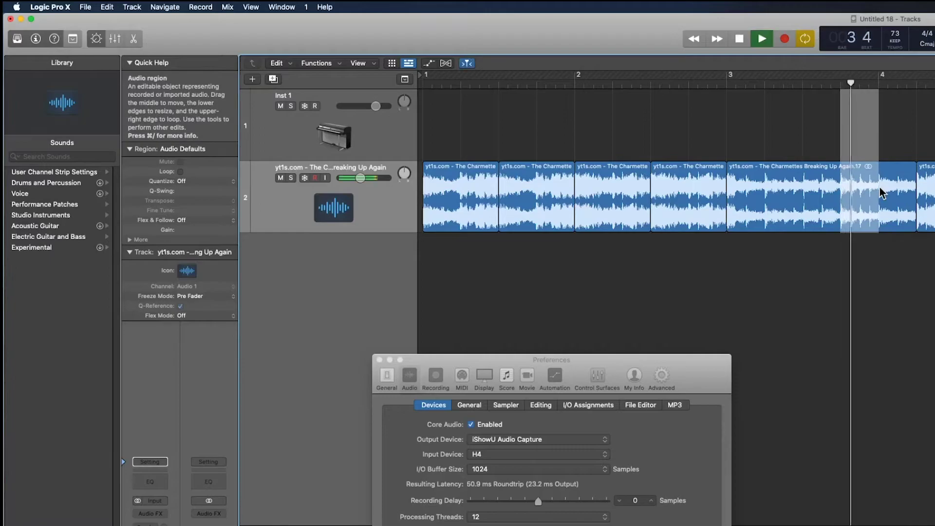
{"action": "left_click", "coordinate": [872, 187]}
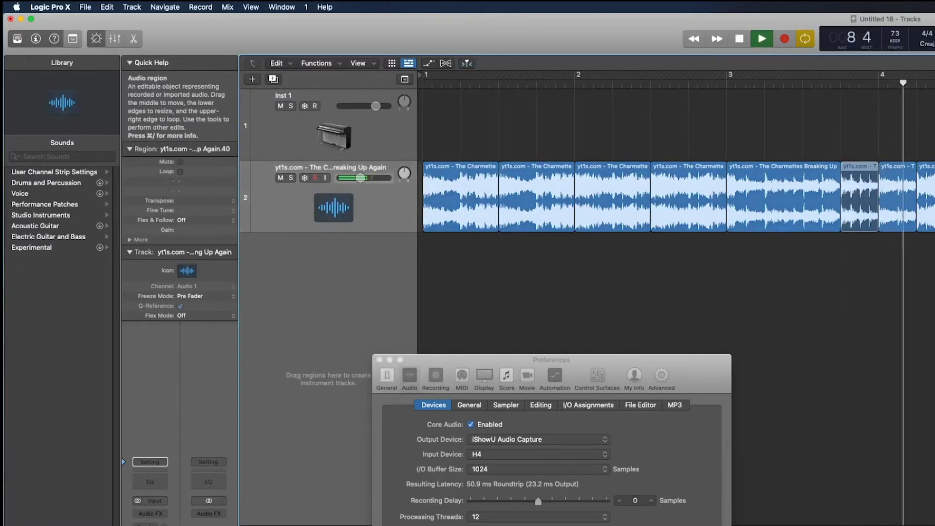
{"action": "key", "text": "super+z"}
{"action": "key", "text": "space"}
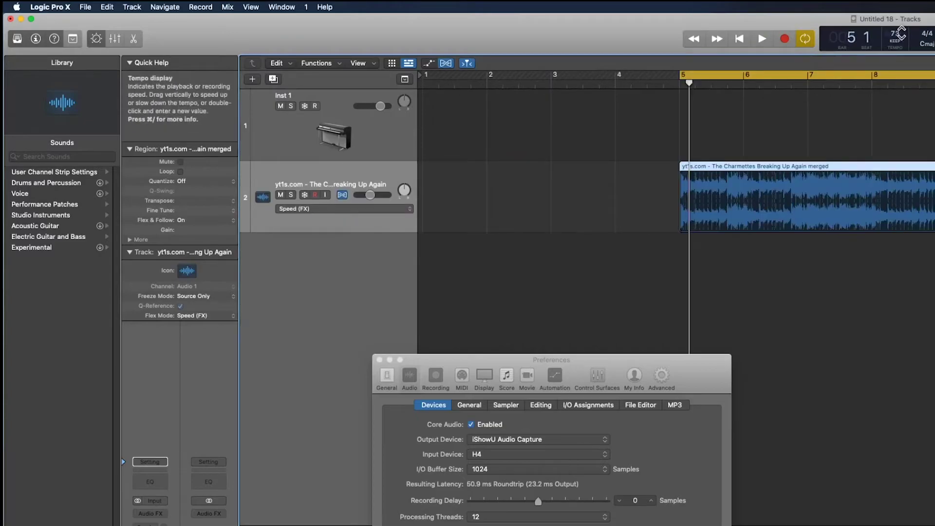
Raise the project tempo to 93 and play the merged Charmettes region, including the part past bar 9
{"action": "left_click_drag", "start_coordinate": [901, 34], "coordinate": [901, 29]}
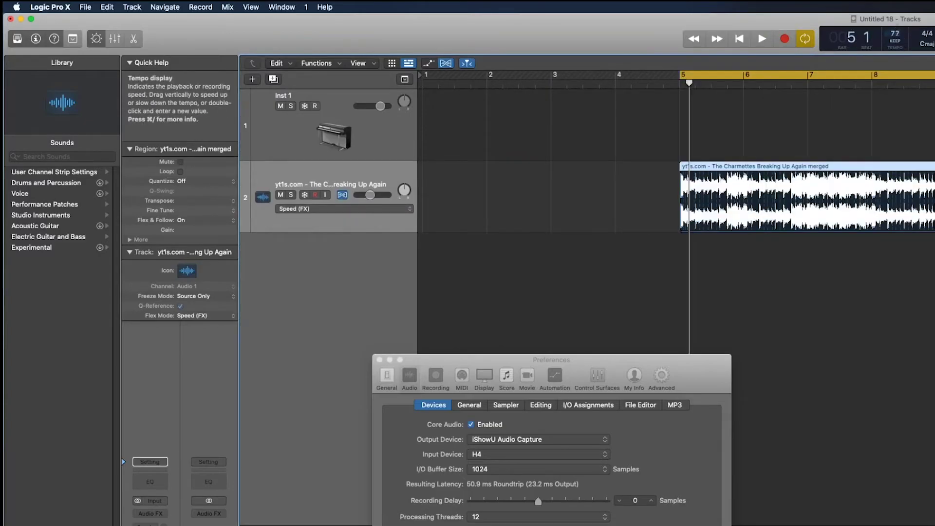
{"action": "key", "text": "space"}
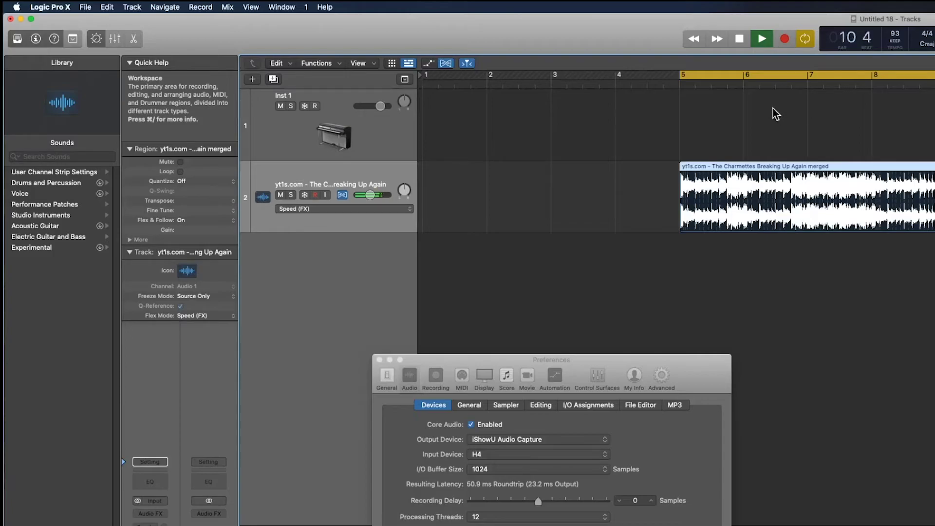
{"action": "key", "text": "space"}
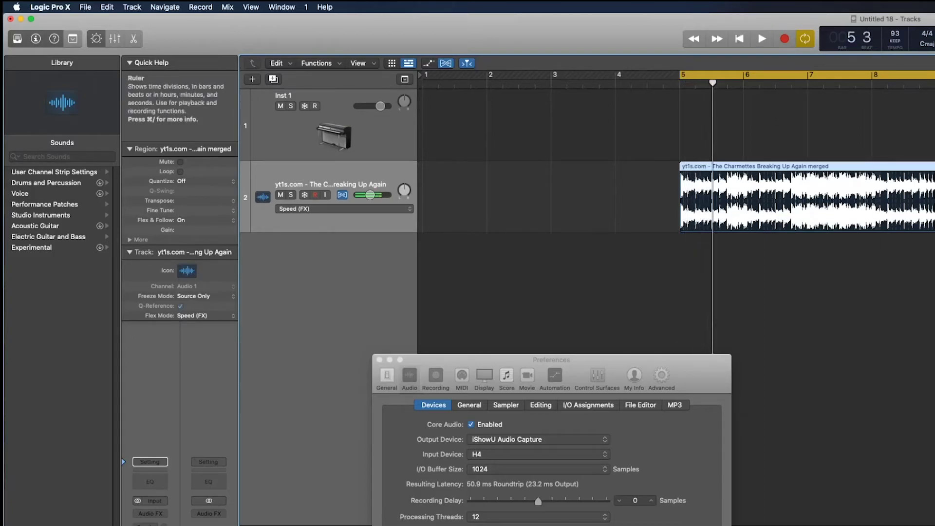
{"action": "left_click_drag", "start_coordinate": [925, 75], "coordinate": [934, 75]}
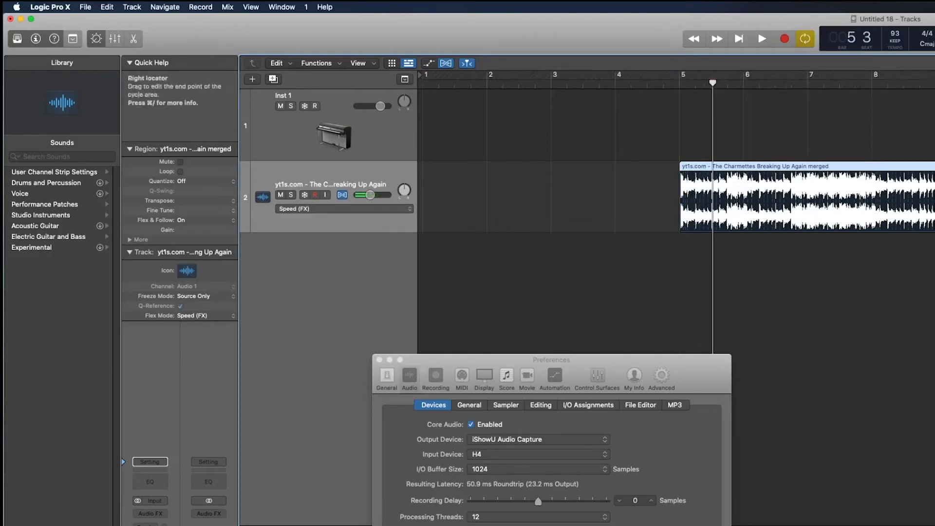
{"action": "key", "text": "space"}
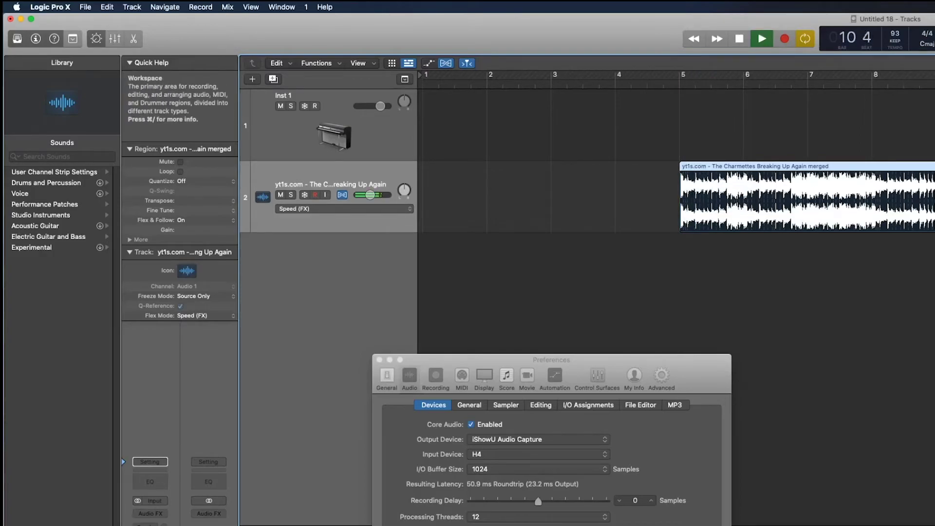
Repeat bar 5's two snare hits three times to fill bars 6 to 8, and lower the snare track's volume slightly
{"action": "key", "text": "super+Up"}
{"action": "key", "text": "super+Up"}
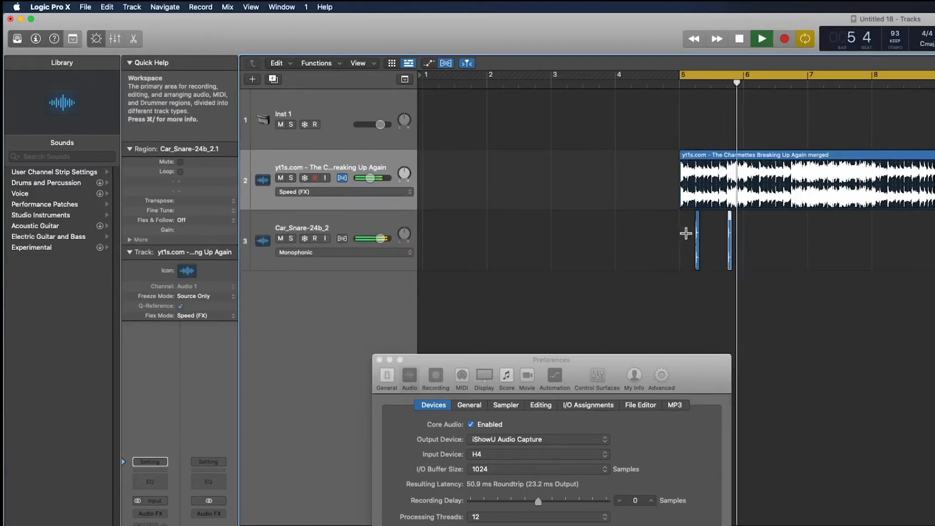
{"action": "left_click_drag", "start_coordinate": [682, 229], "coordinate": [747, 249]}
{"action": "key", "text": "super+r"}
{"action": "key", "text": "super+r"}
{"action": "key", "text": "super+r"}
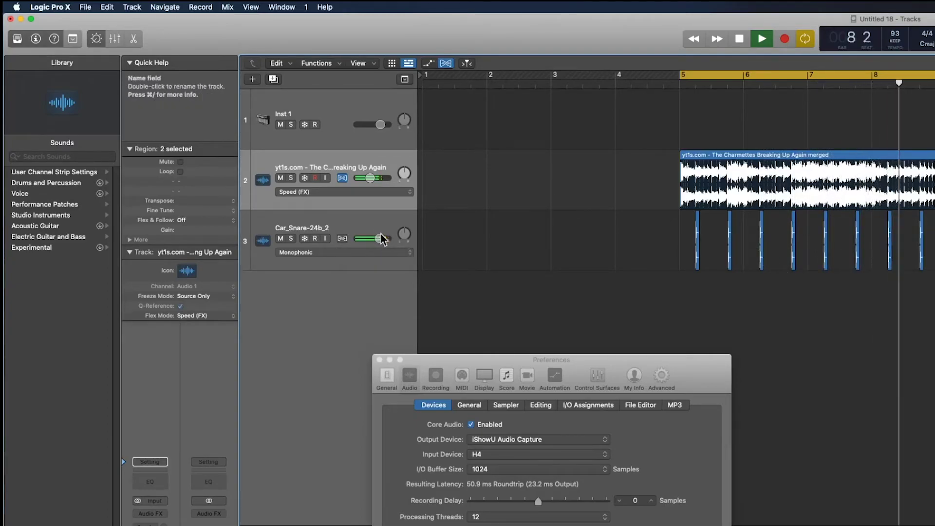
{"action": "left_click_drag", "start_coordinate": [379, 238], "coordinate": [378, 238]}
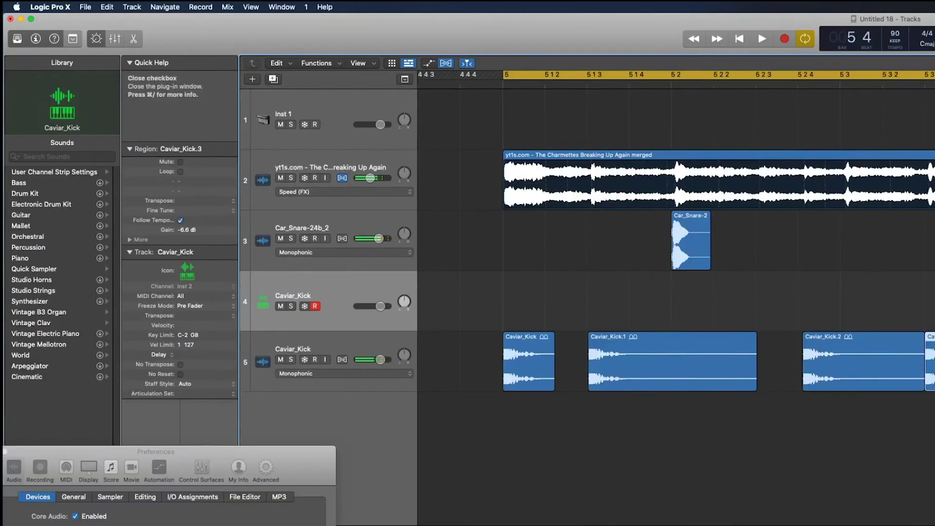
Repeat the four Caviar_Kick regions of bar 5 over the following bars of the loop
{"action": "key", "text": "super+Left"}
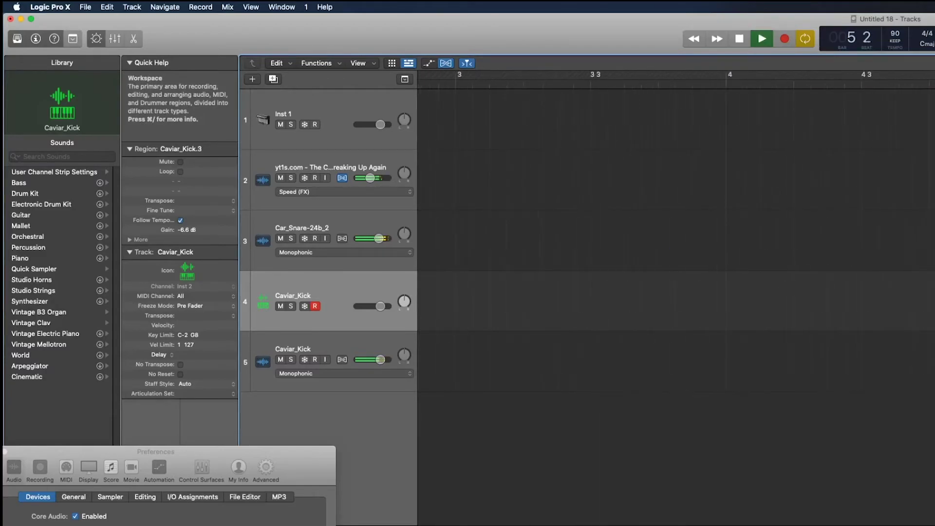
{"action": "mouse_move", "coordinate": [934, 372]}
{"action": "left_mouse_down"}
{"action": "mouse_move", "coordinate": [904, 382]}
{"action": "mouse_move", "coordinate": [934, 363]}
{"action": "left_mouse_up"}
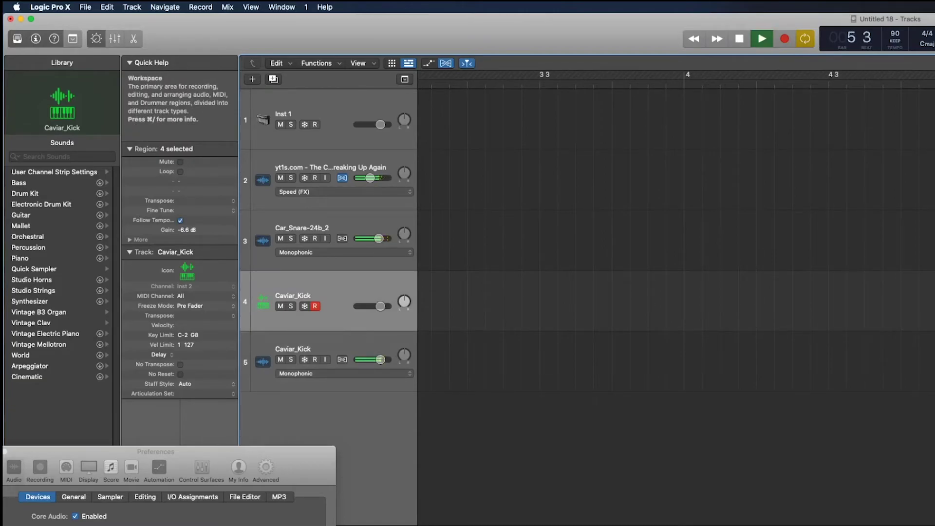
{"action": "key", "text": "super+Left"}
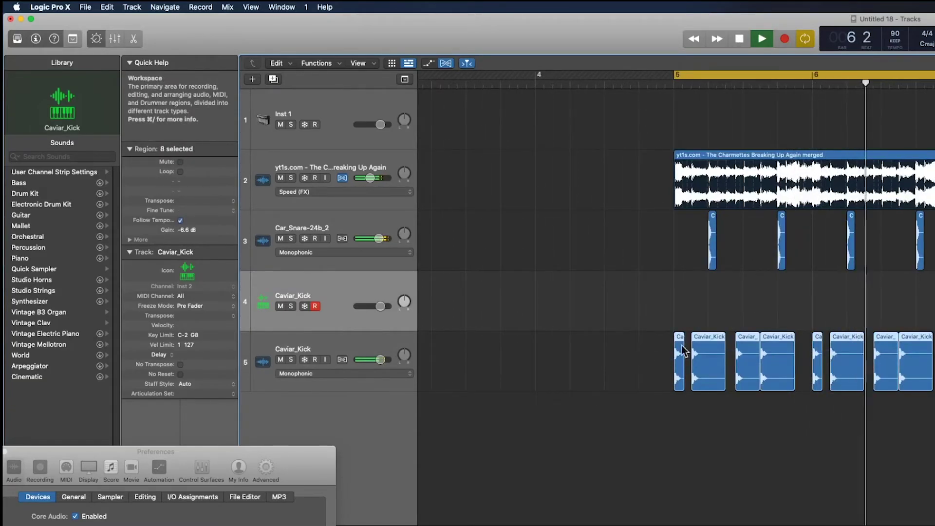
{"action": "left_click_drag", "start_coordinate": [674, 350], "coordinate": [758, 369]}
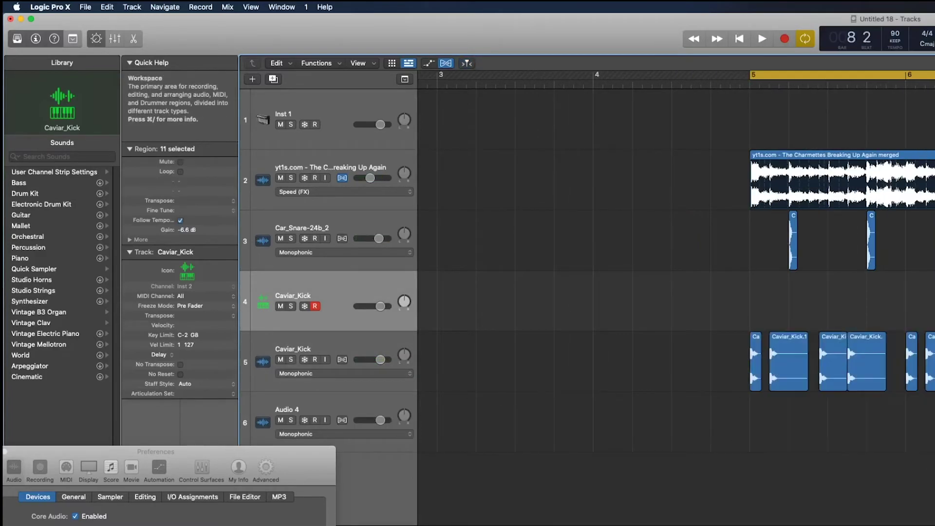
Play the Charmettes loop together with the snare and kick tracks from bar 5
{"action": "key", "text": "space"}
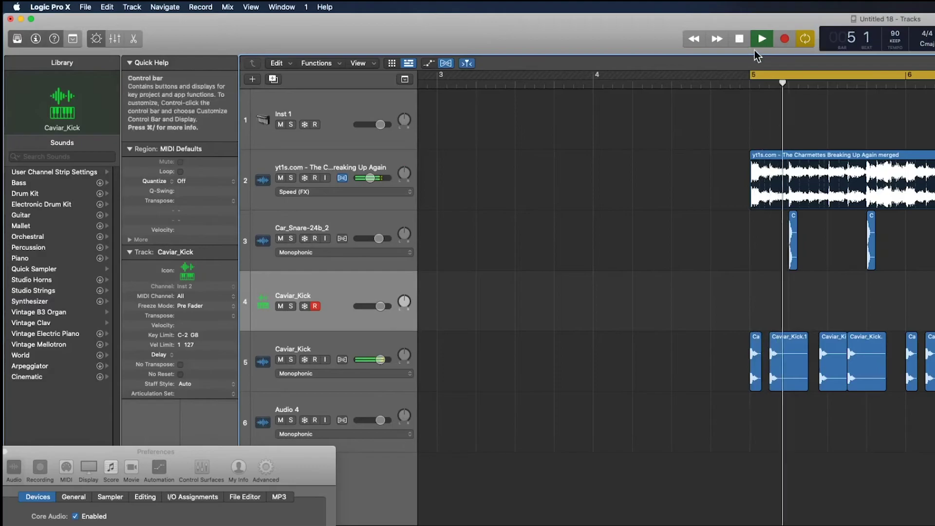
{"action": "key", "text": "super+Up"}
{"action": "key", "text": "super+Up"}
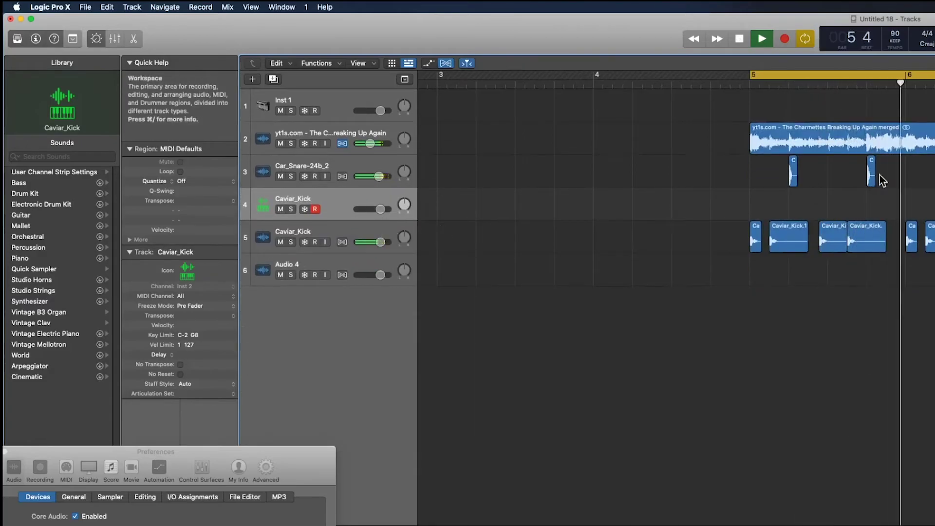
{"action": "key", "text": "super+Left"}
{"action": "key", "text": "super+Left"}
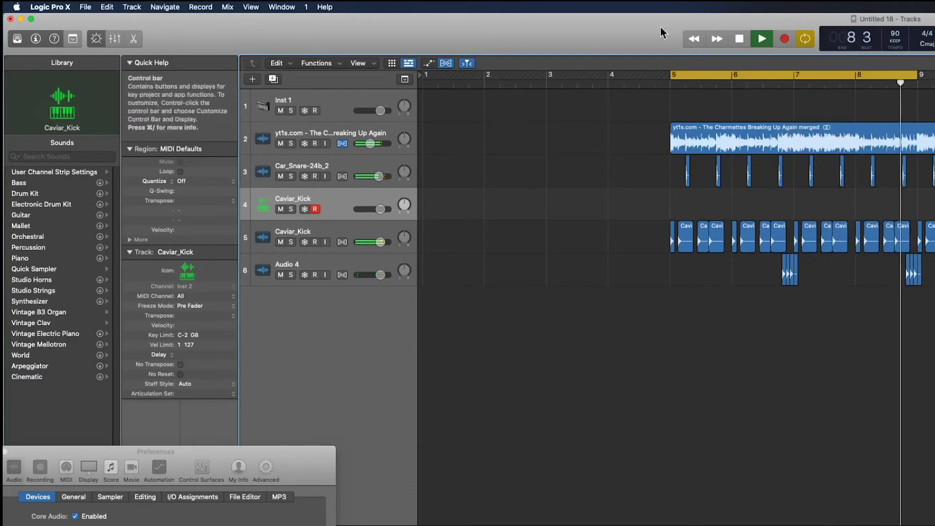
Record an audio take on the Audio 5 track over the cycled bars from bar 5
{"action": "left_click", "coordinate": [739, 38]}
{"action": "left_click", "coordinate": [784, 38]}
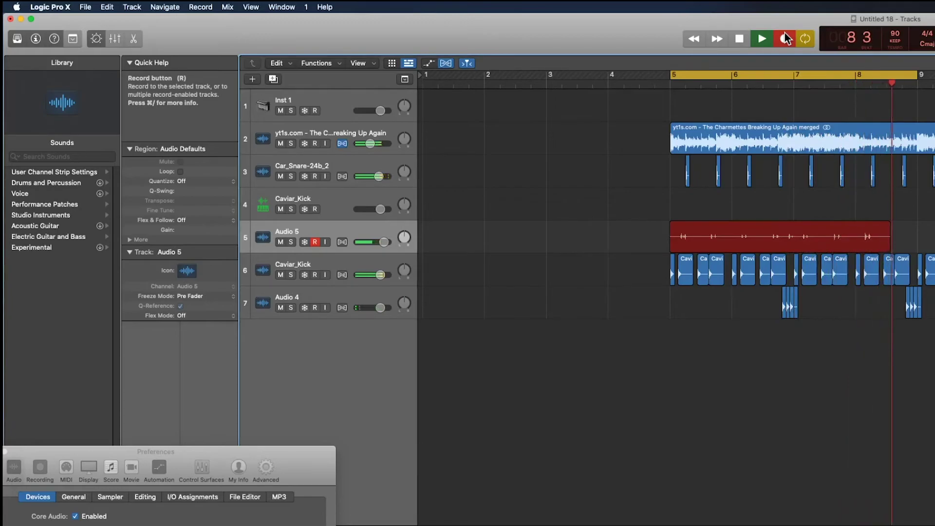
{"action": "key", "text": "space"}
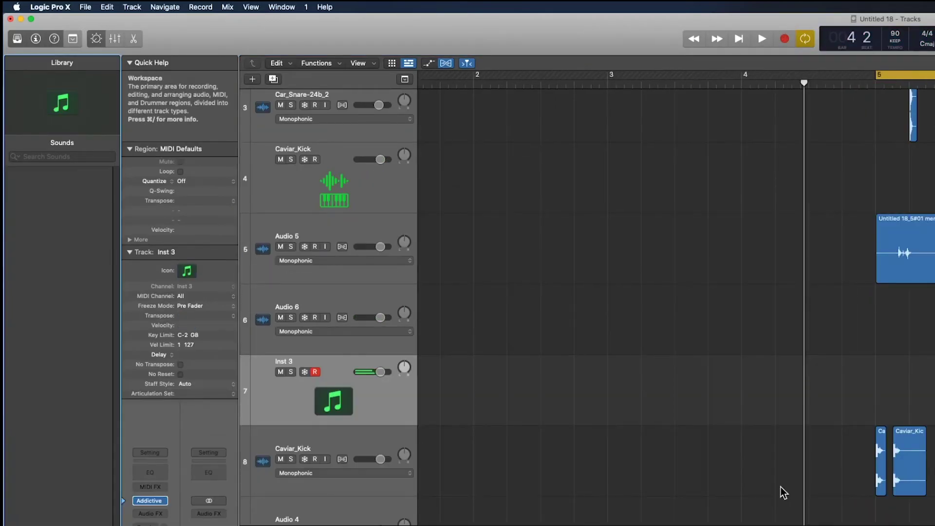
Record a MIDI note on the Inst 3 track at bar 5 and open the region in the Piano Roll
{"action": "key", "text": "space"}
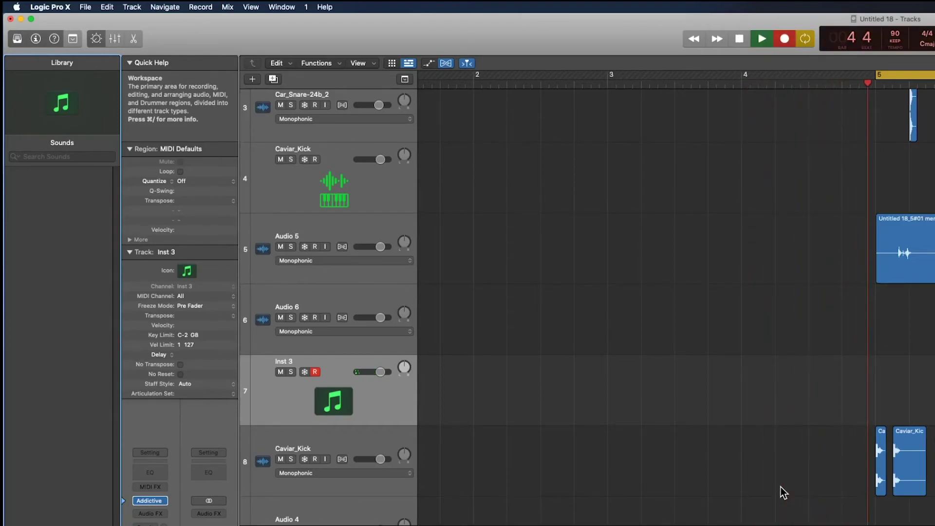
{"action": "key", "text": "space"}
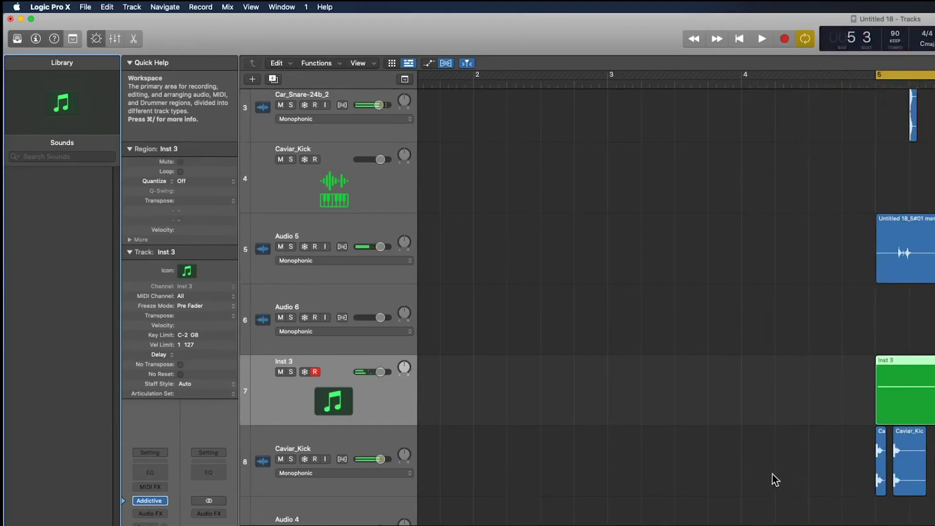
{"action": "key", "text": "p"}
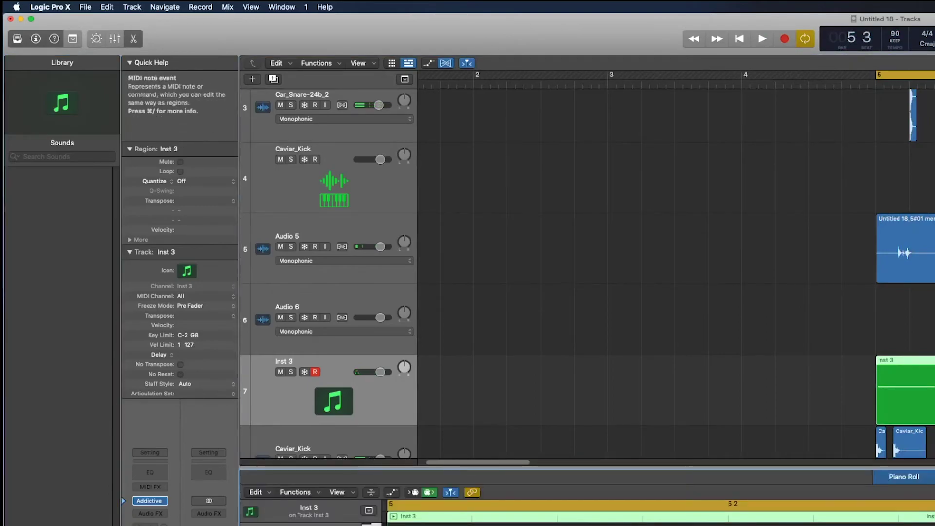
Bounce the Inst 3 region in place to a new track, naming it crash
{"action": "right_click", "coordinate": [921, 381]}
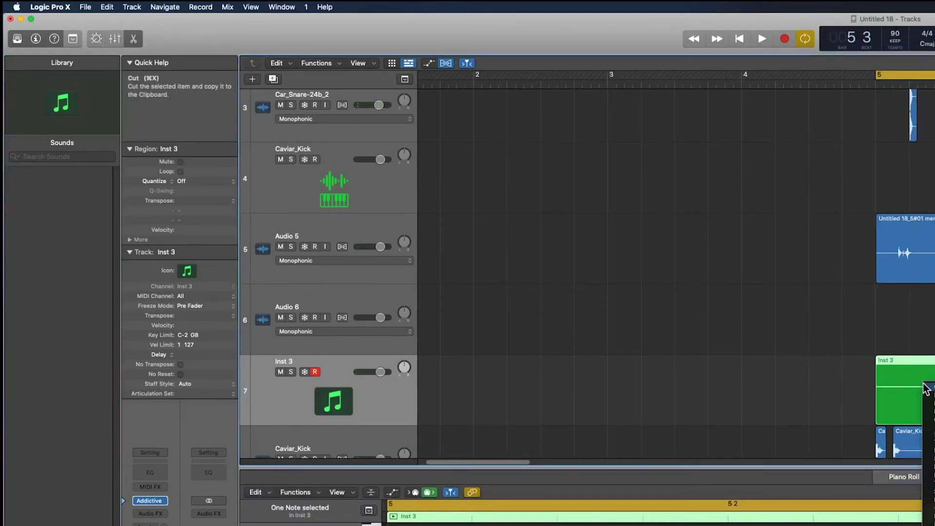
{"action": "left_click", "coordinate": [930, 395]}
{"action": "type", "text": "crash"}
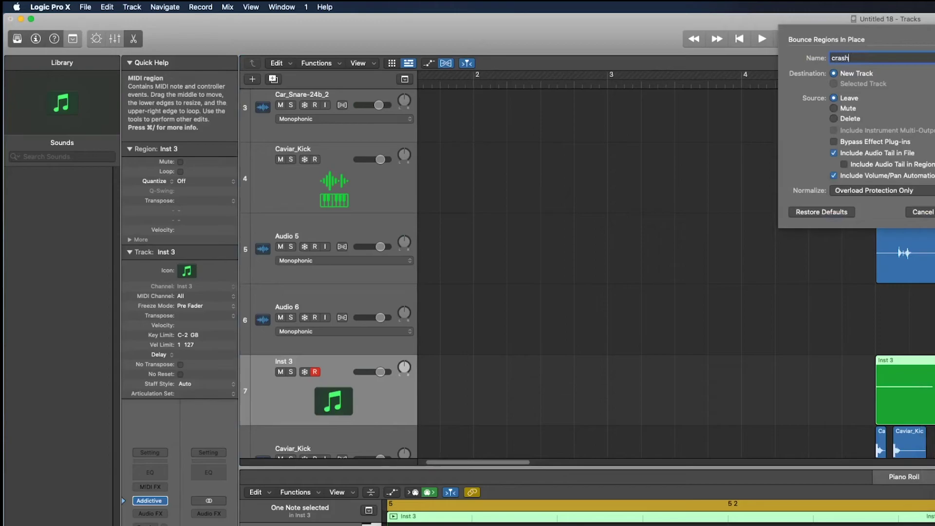
{"action": "key", "text": "Return"}
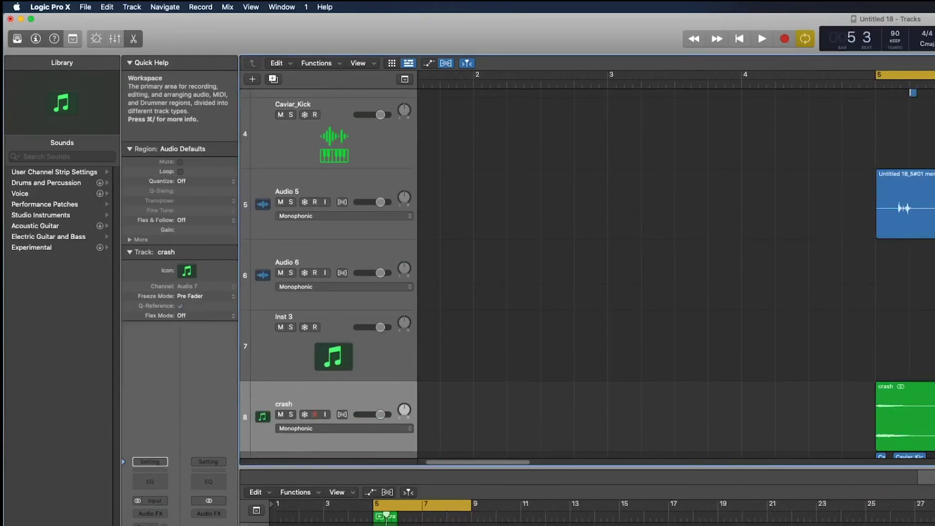
Record a two-bar hi-hat MIDI pattern on the Inst 3 track from bar 5, with quantize at 1/16 Note, and play it back
{"action": "left_click", "coordinate": [377, 366]}
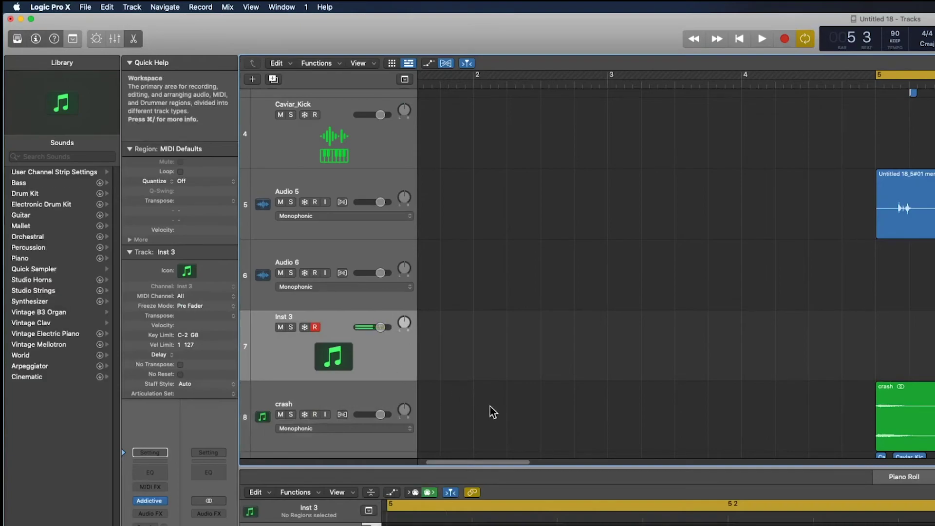
{"action": "key", "text": "r"}
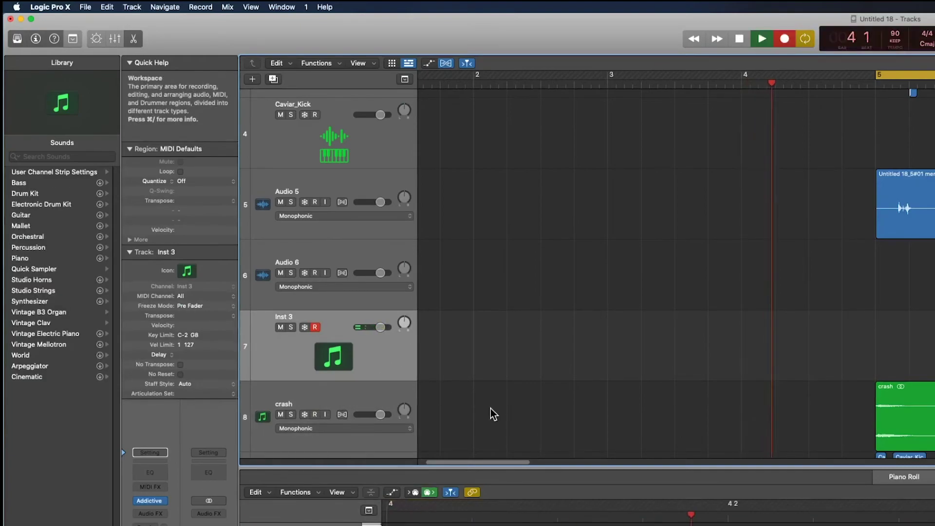
{"action": "key", "text": "space"}
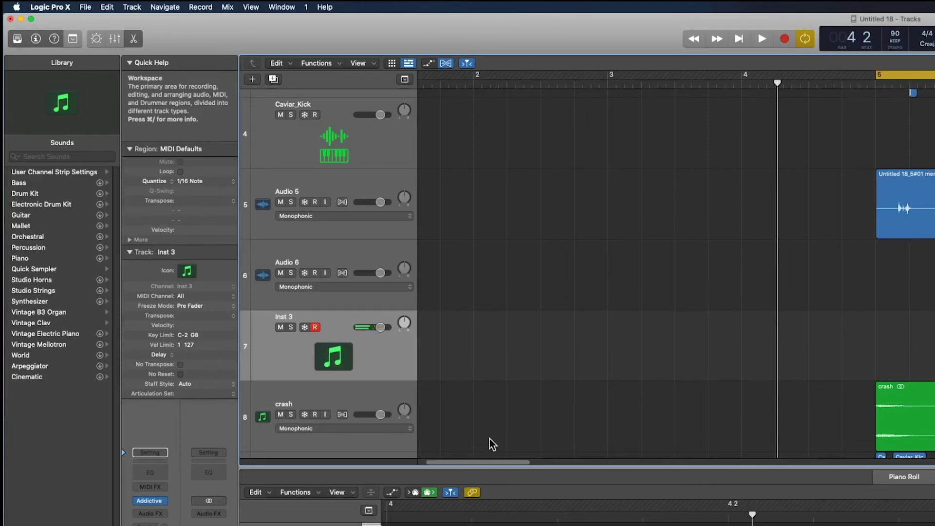
{"action": "key", "text": "r"}
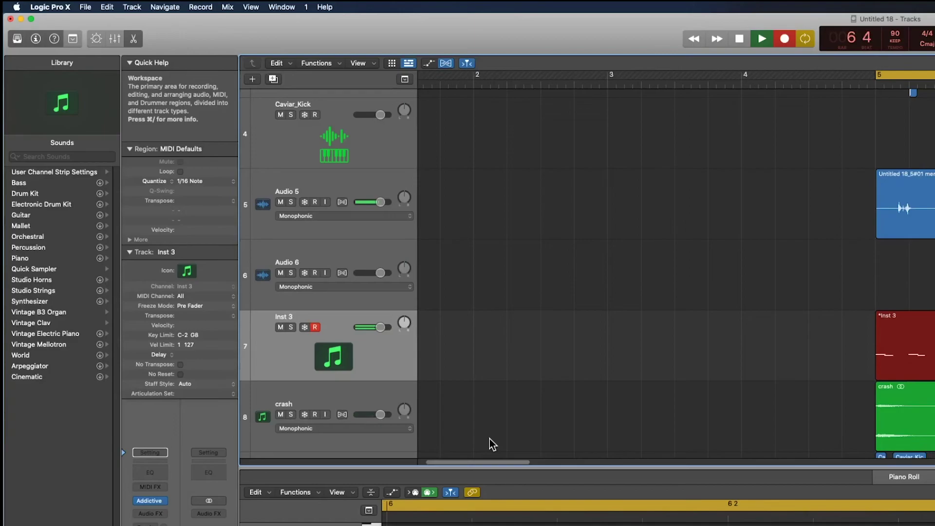
{"action": "key", "text": "shift+r"}
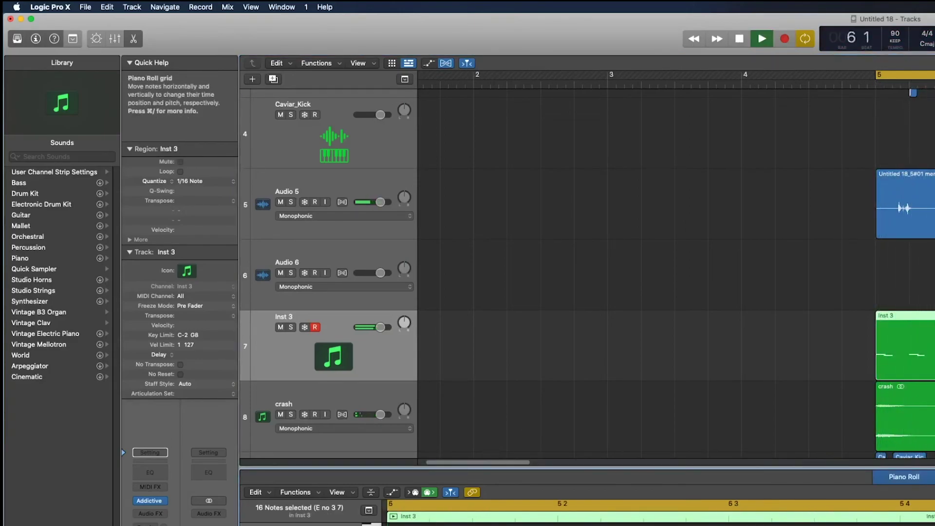
{"action": "key", "text": "space"}
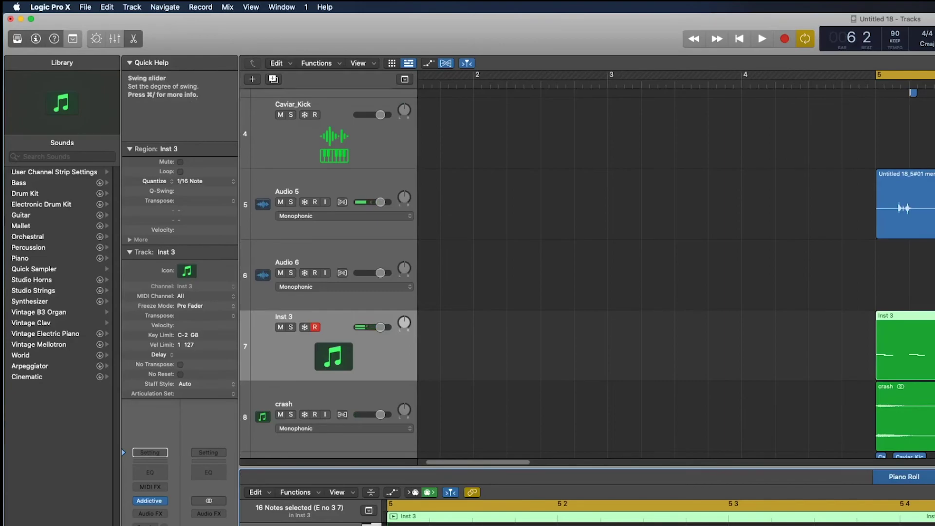
{"action": "key", "text": "space"}
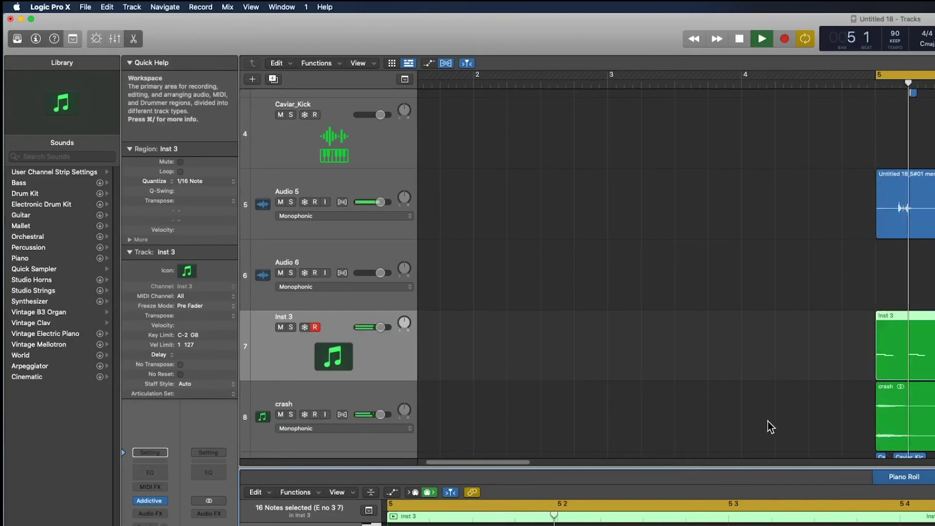
Repeat the Inst 3 hi-hat region at bar 7 and lower the Inst 3 track's volume slightly
{"action": "key", "text": "Tab"}
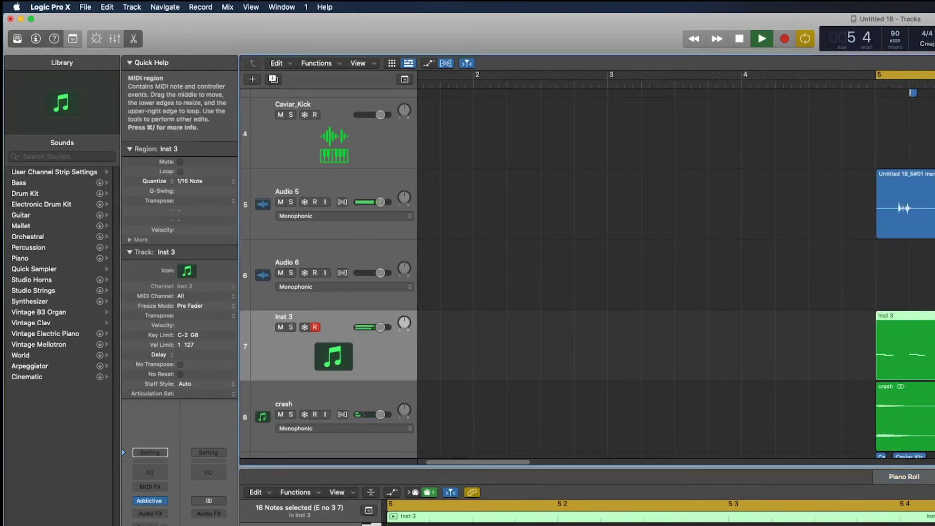
{"action": "key", "text": "super+shift+a"}
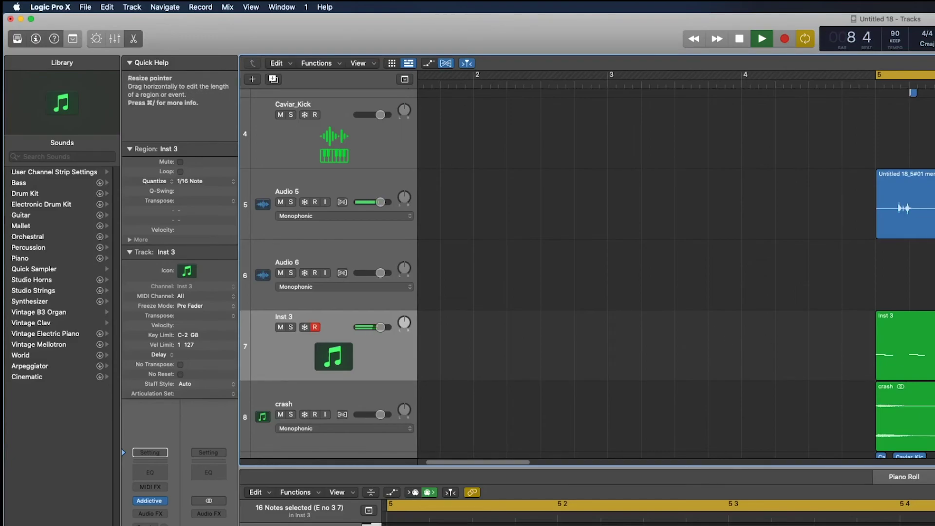
{"action": "left_click", "coordinate": [793, 302], "text": "ctrl+alt"}
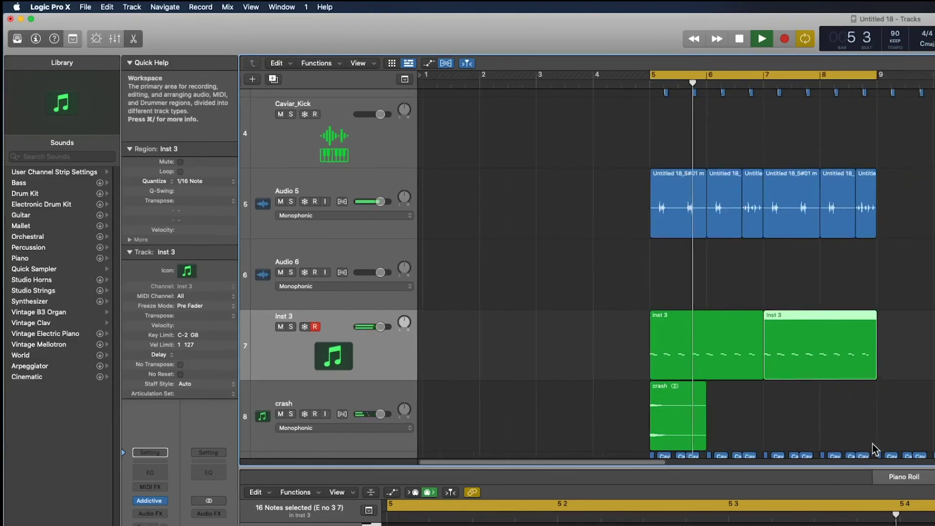
{"action": "left_click", "coordinate": [877, 475]}
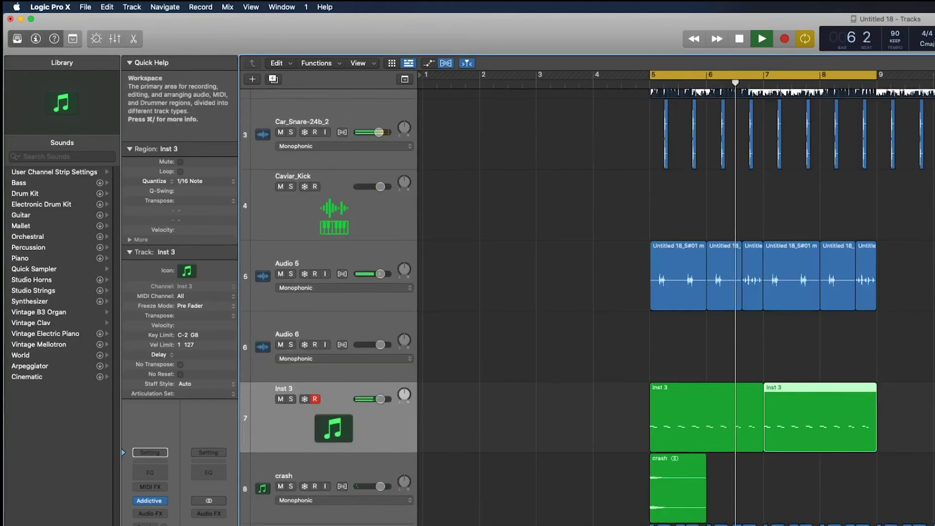
{"action": "left_click", "coordinate": [732, 404], "text": "ctrl+alt"}
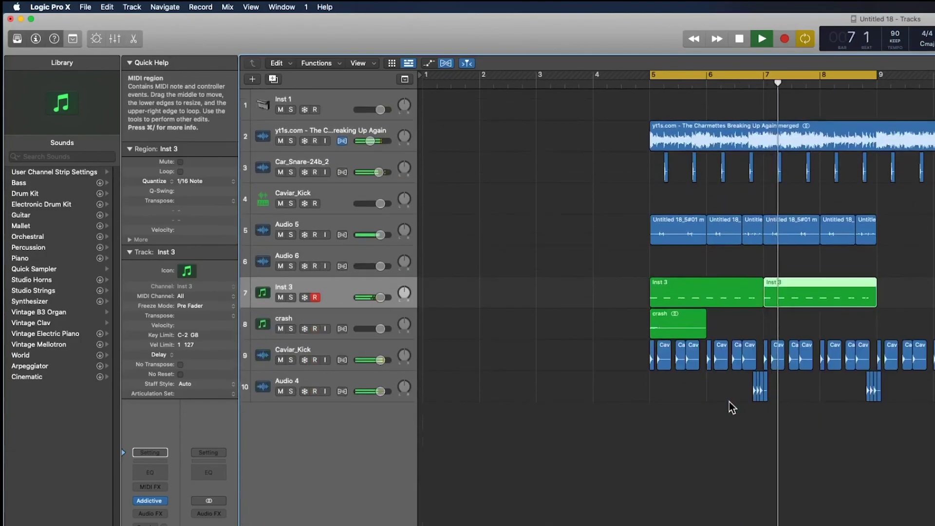
{"action": "left_click_drag", "start_coordinate": [387, 320], "coordinate": [384, 319]}
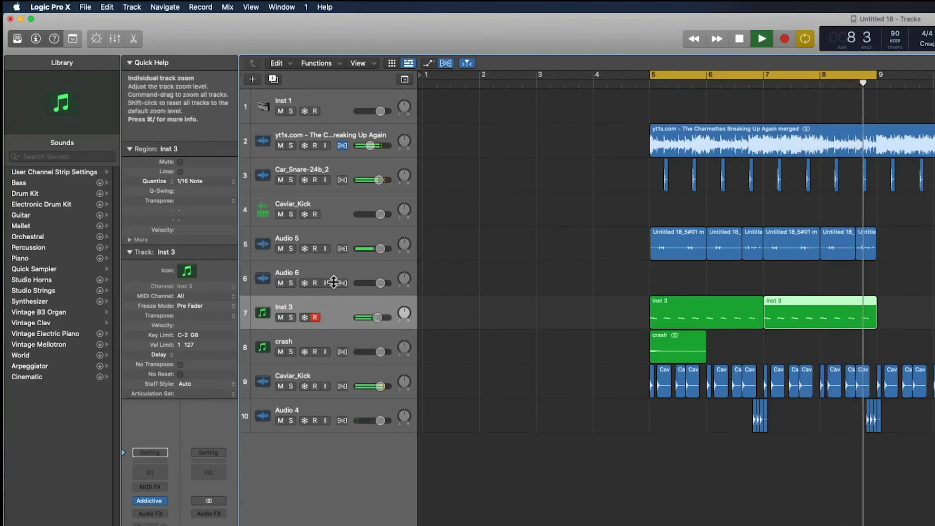
Bounce both Inst 3 regions in place to a new track, naming it hi hats
{"action": "key", "text": "space"}
{"action": "left_click_drag", "start_coordinate": [934, 311], "coordinate": [728, 304]}
{"action": "right_click", "coordinate": [704, 308]}
{"action": "left_click", "coordinate": [711, 314]}
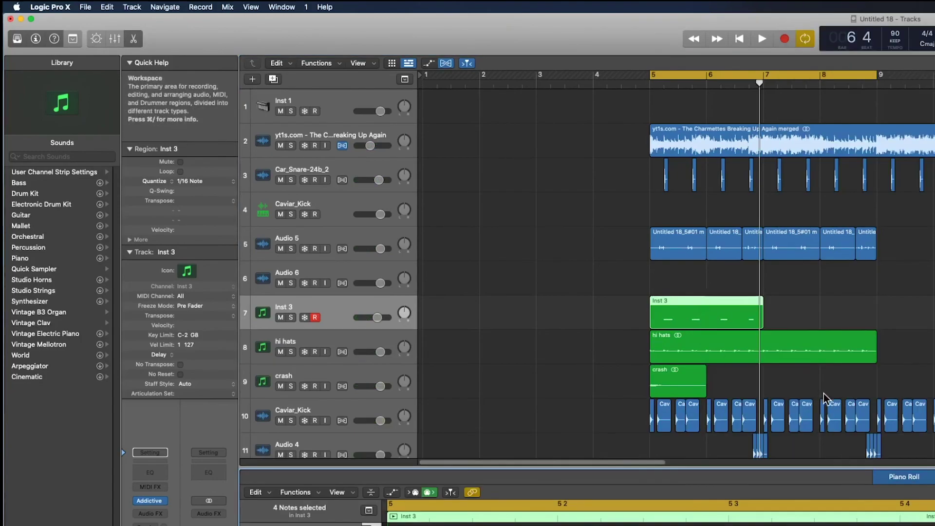
Play the new four-note Inst 3 region with the beat, repeat it at bar 7, and stop playback
{"action": "key", "text": "space"}
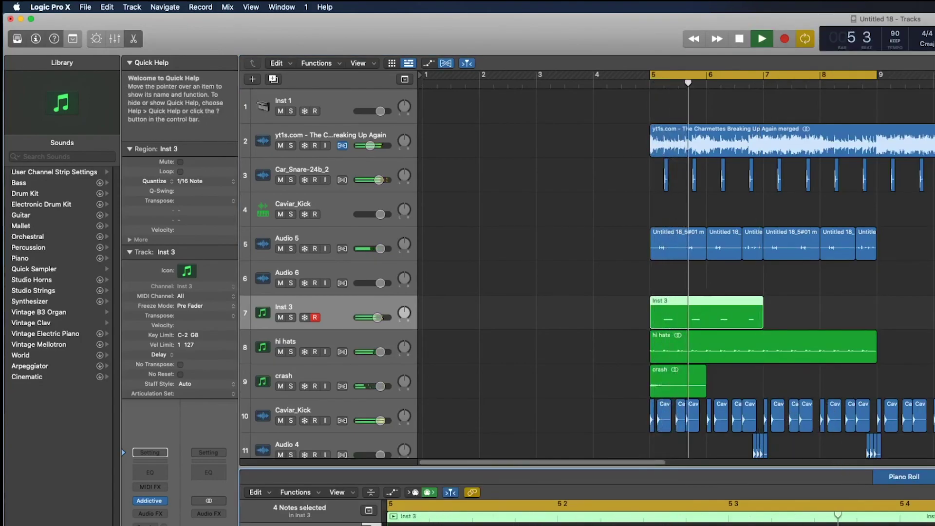
{"action": "key", "text": "super+r"}
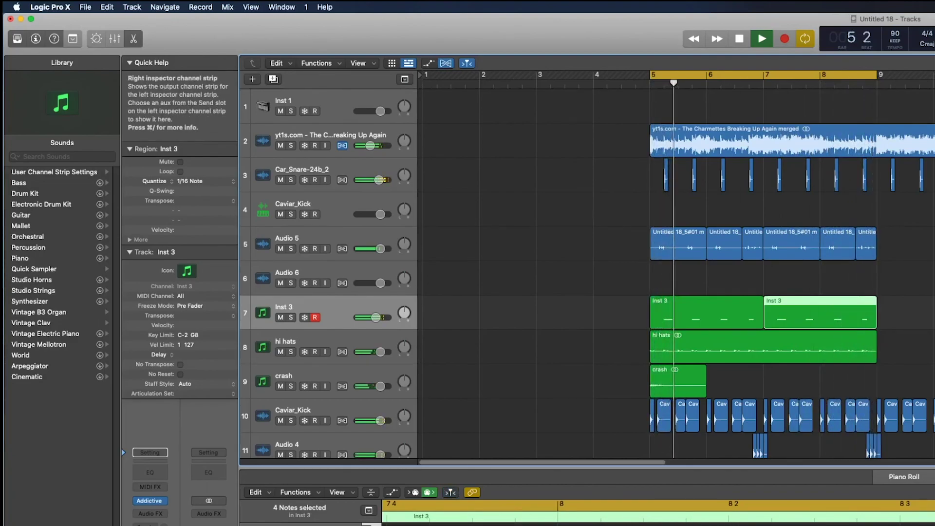
{"action": "key", "text": "space"}
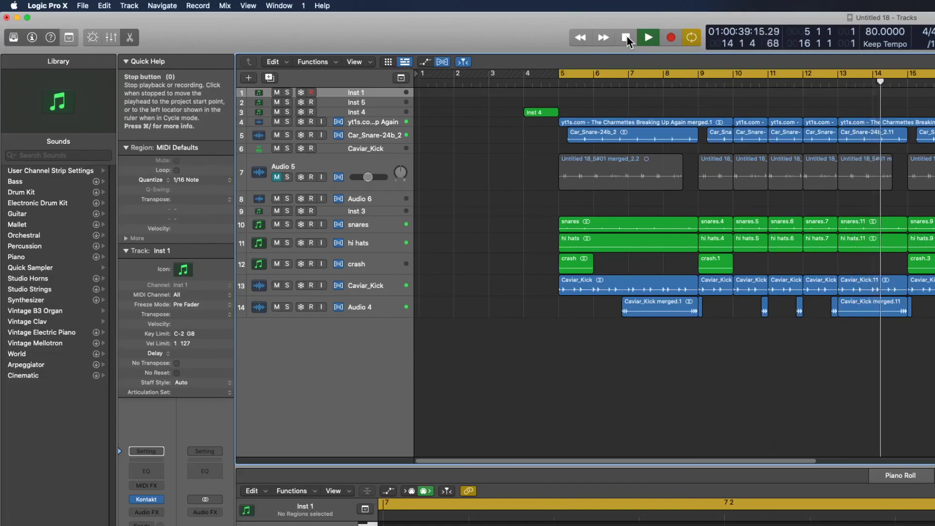
{"action": "left_click", "coordinate": [627, 37]}
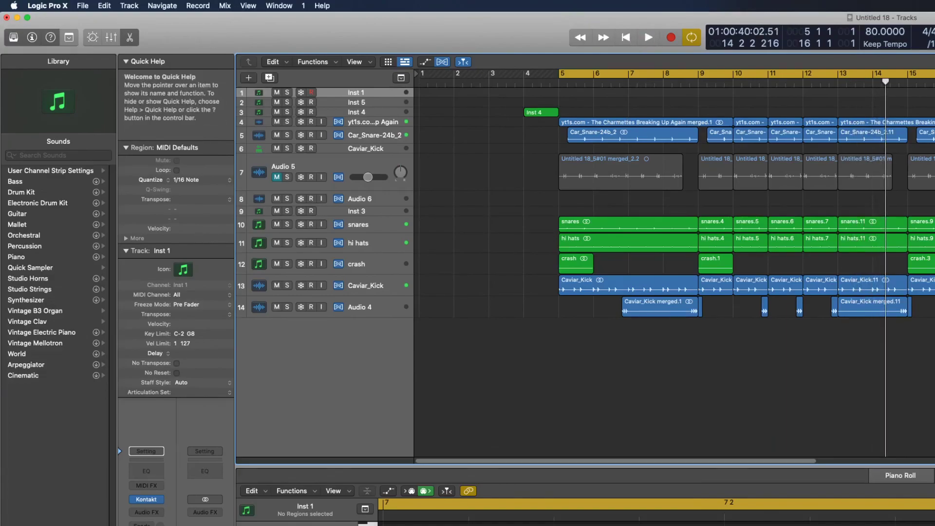